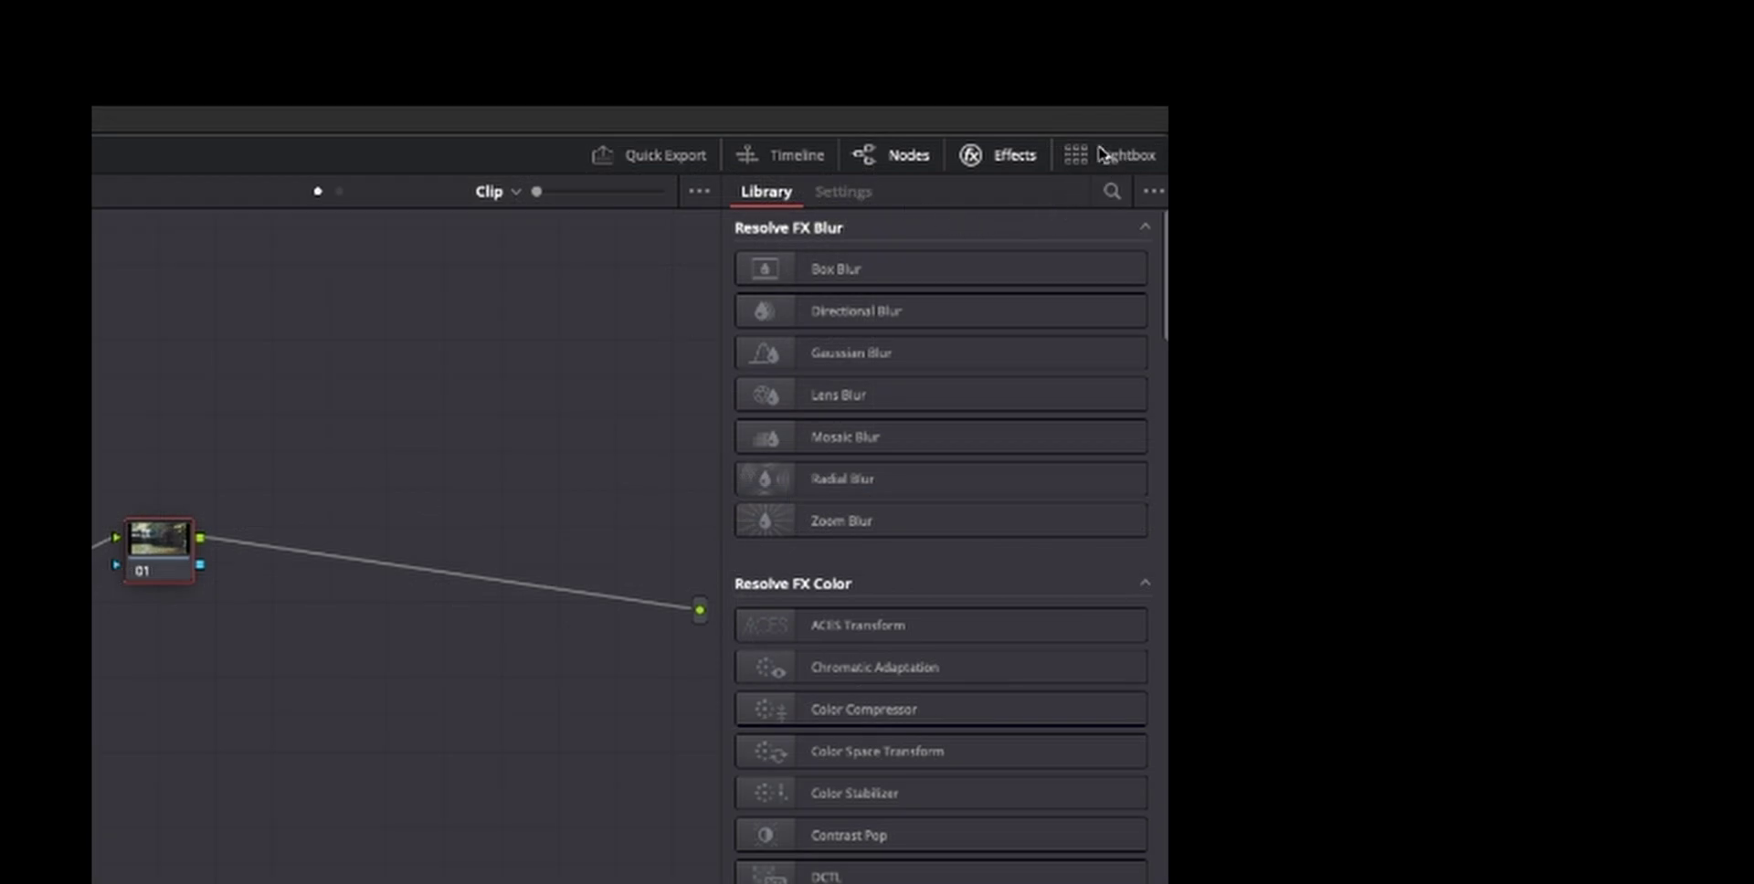
Open the Lightbox, shrink thumbnails to fit all 19 clips, and toggle the grey background.
left_click(1129, 157)
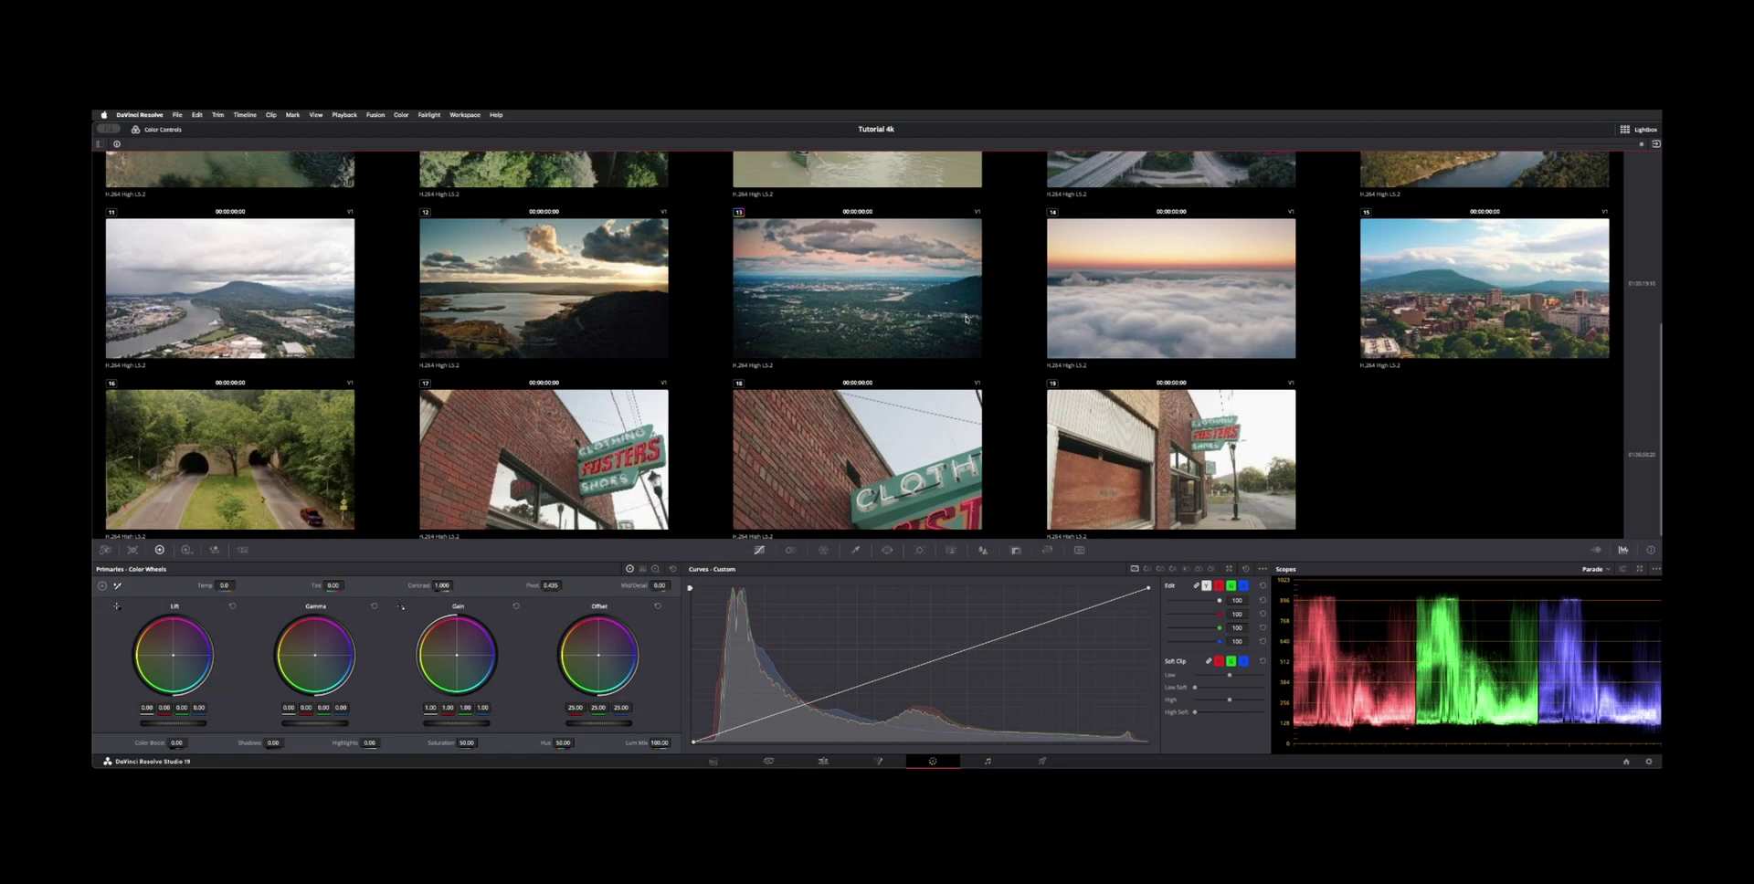
scroll(965, 319, "up", 5)
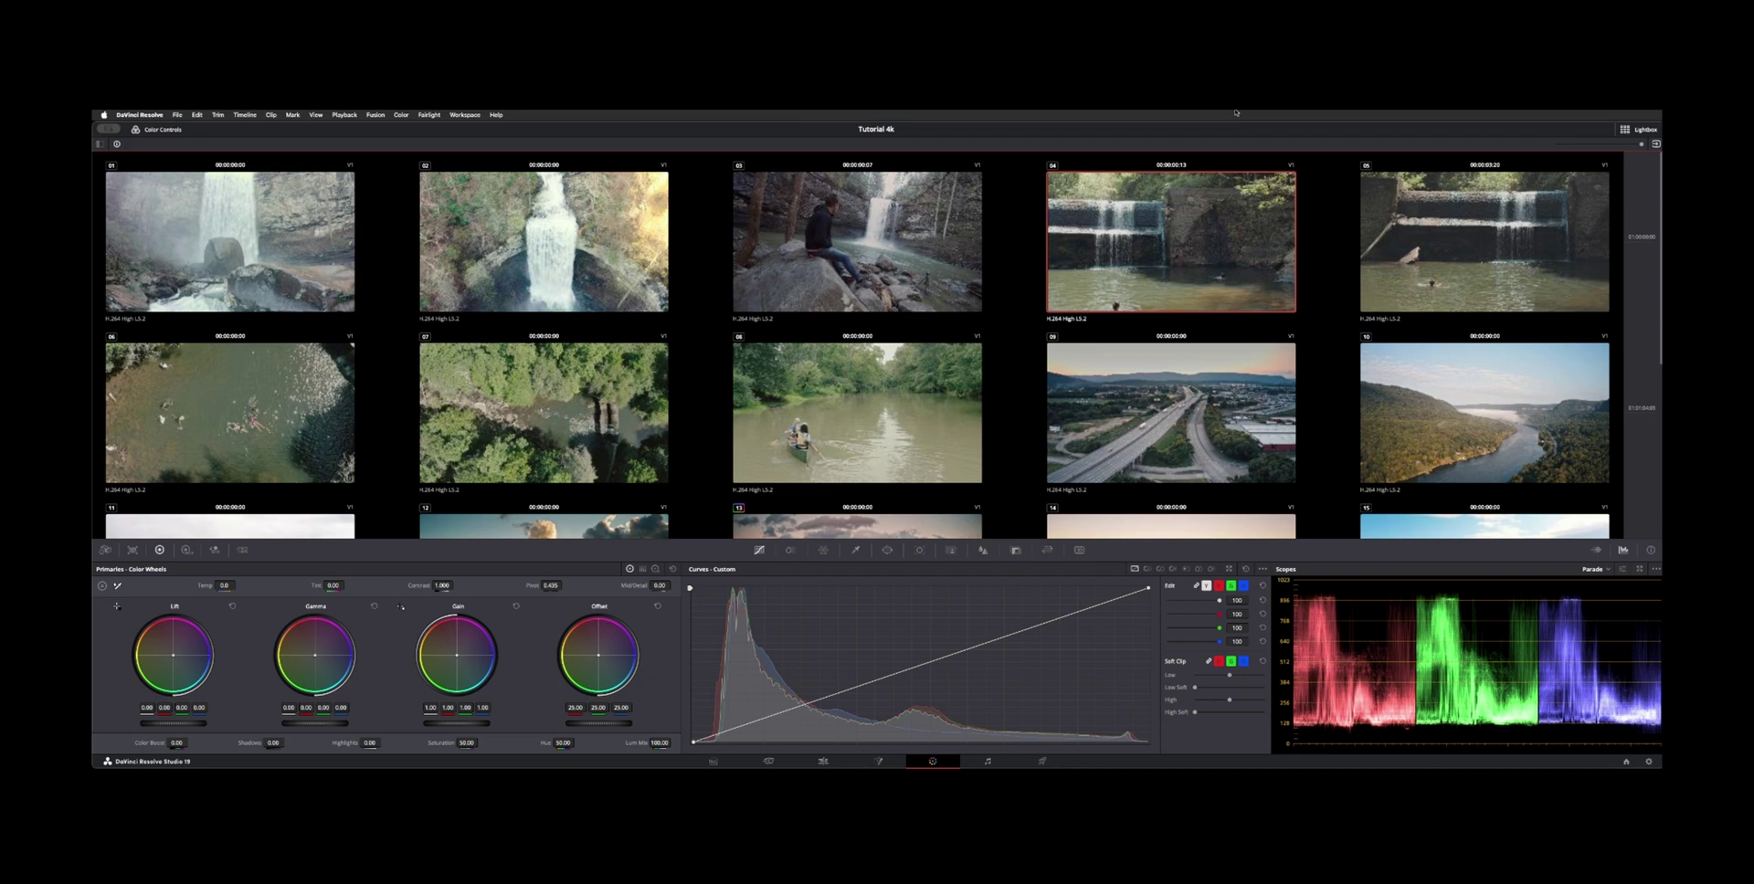
left_click_drag(1641, 145, 1601, 144)
left_click(1655, 144)
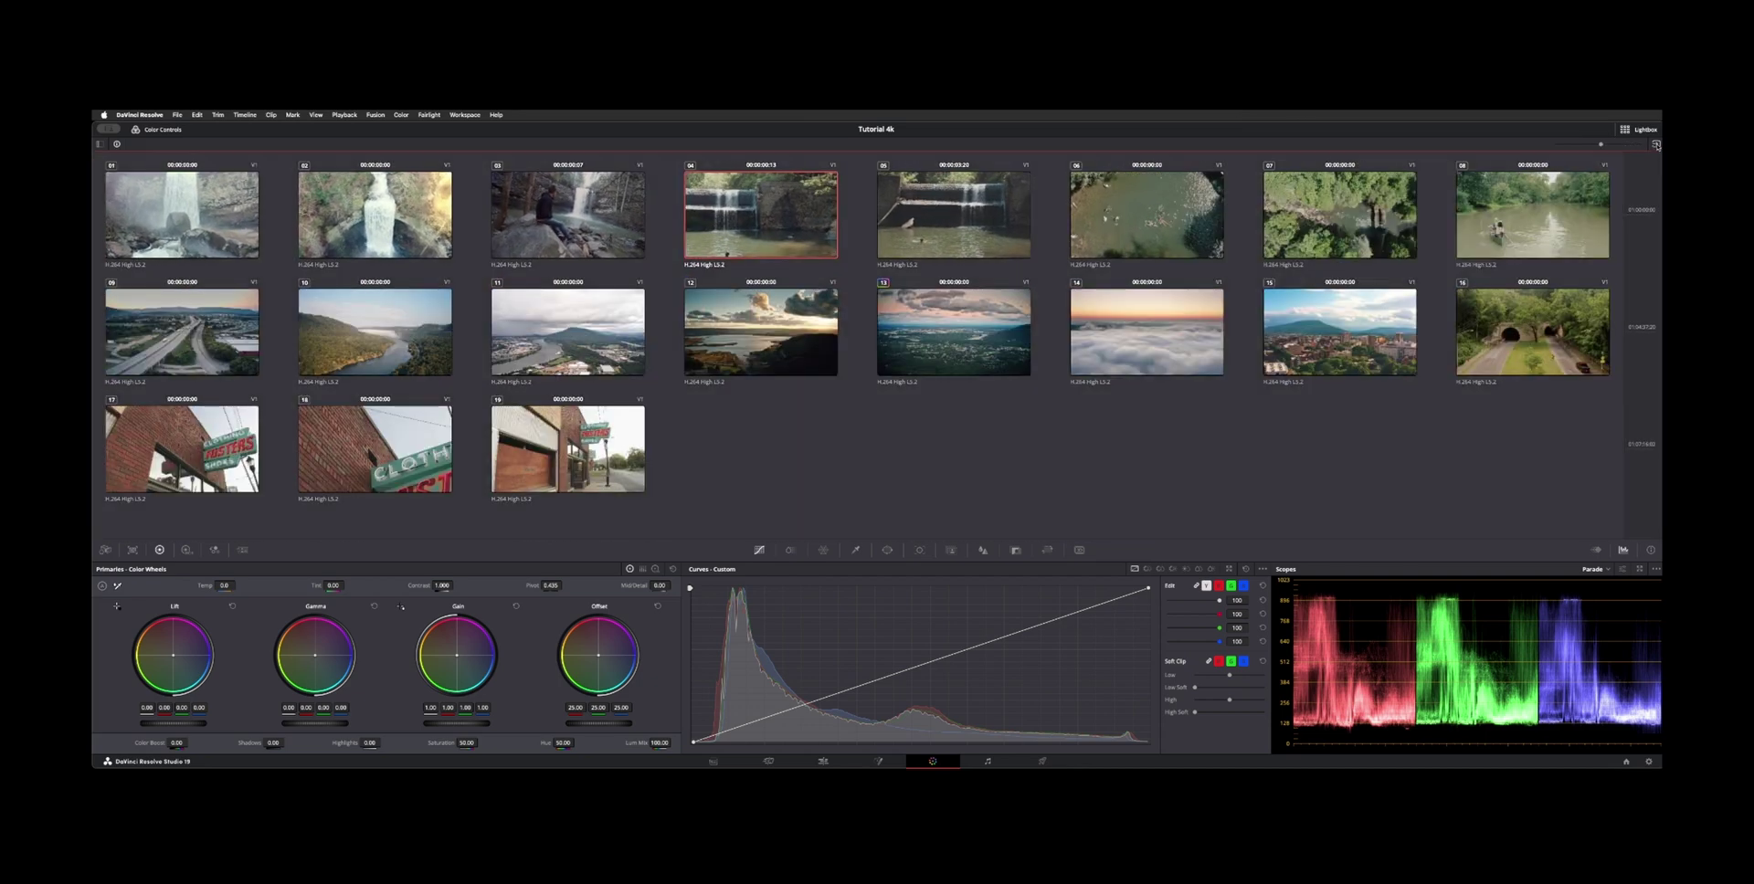
left_click(1655, 144)
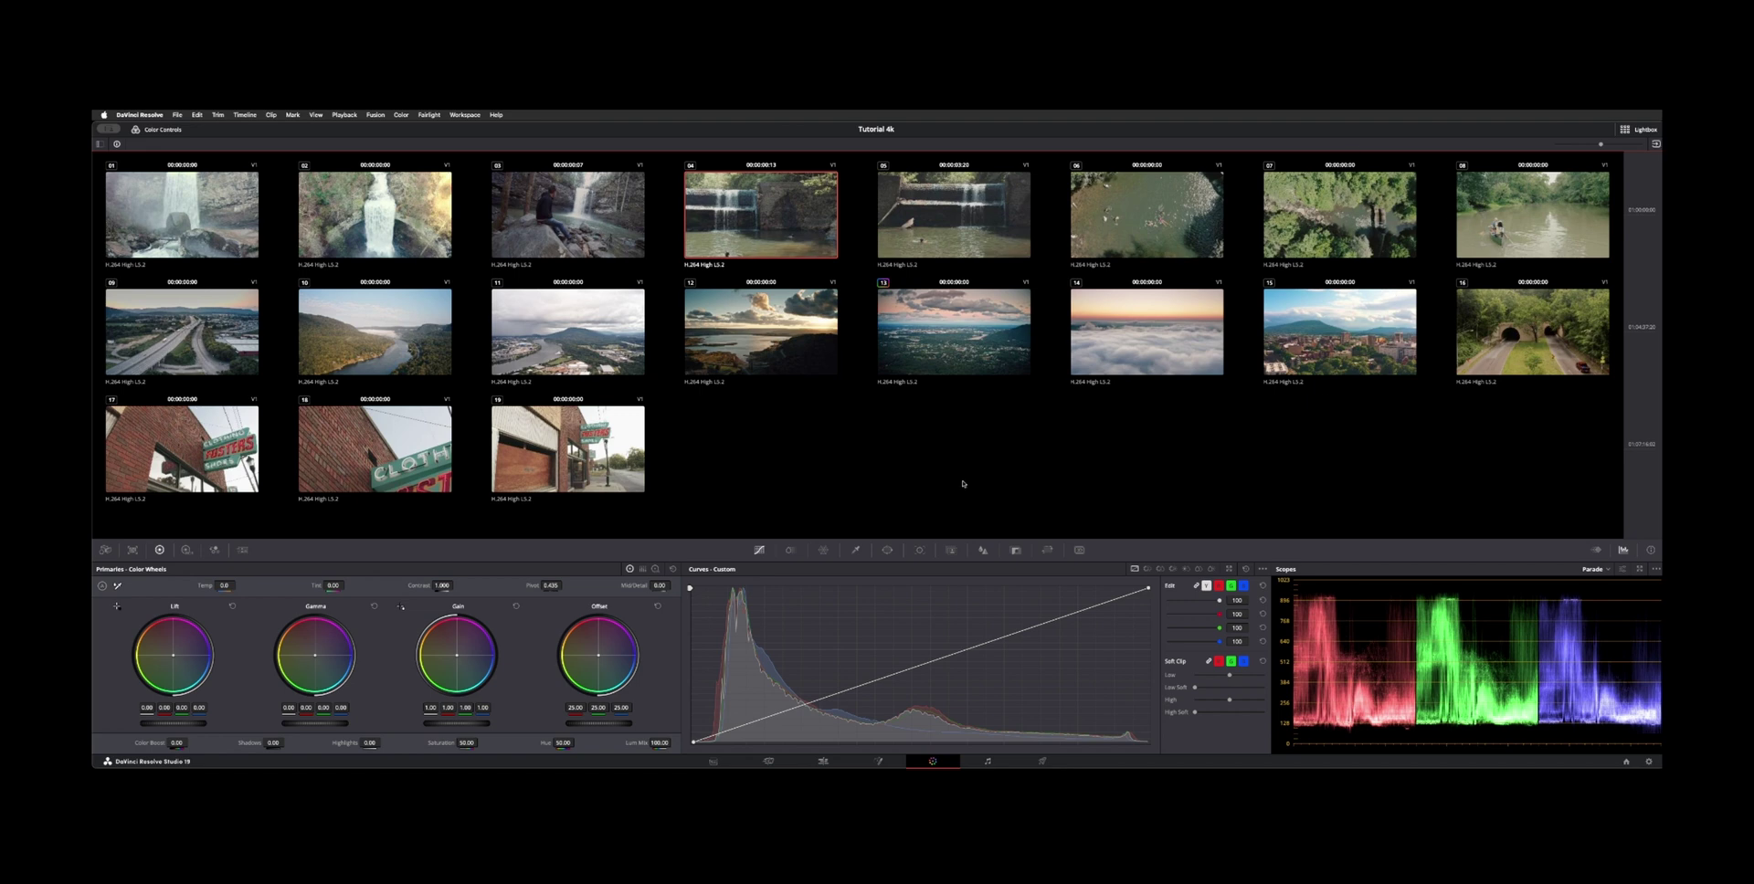
left_click(1655, 144)
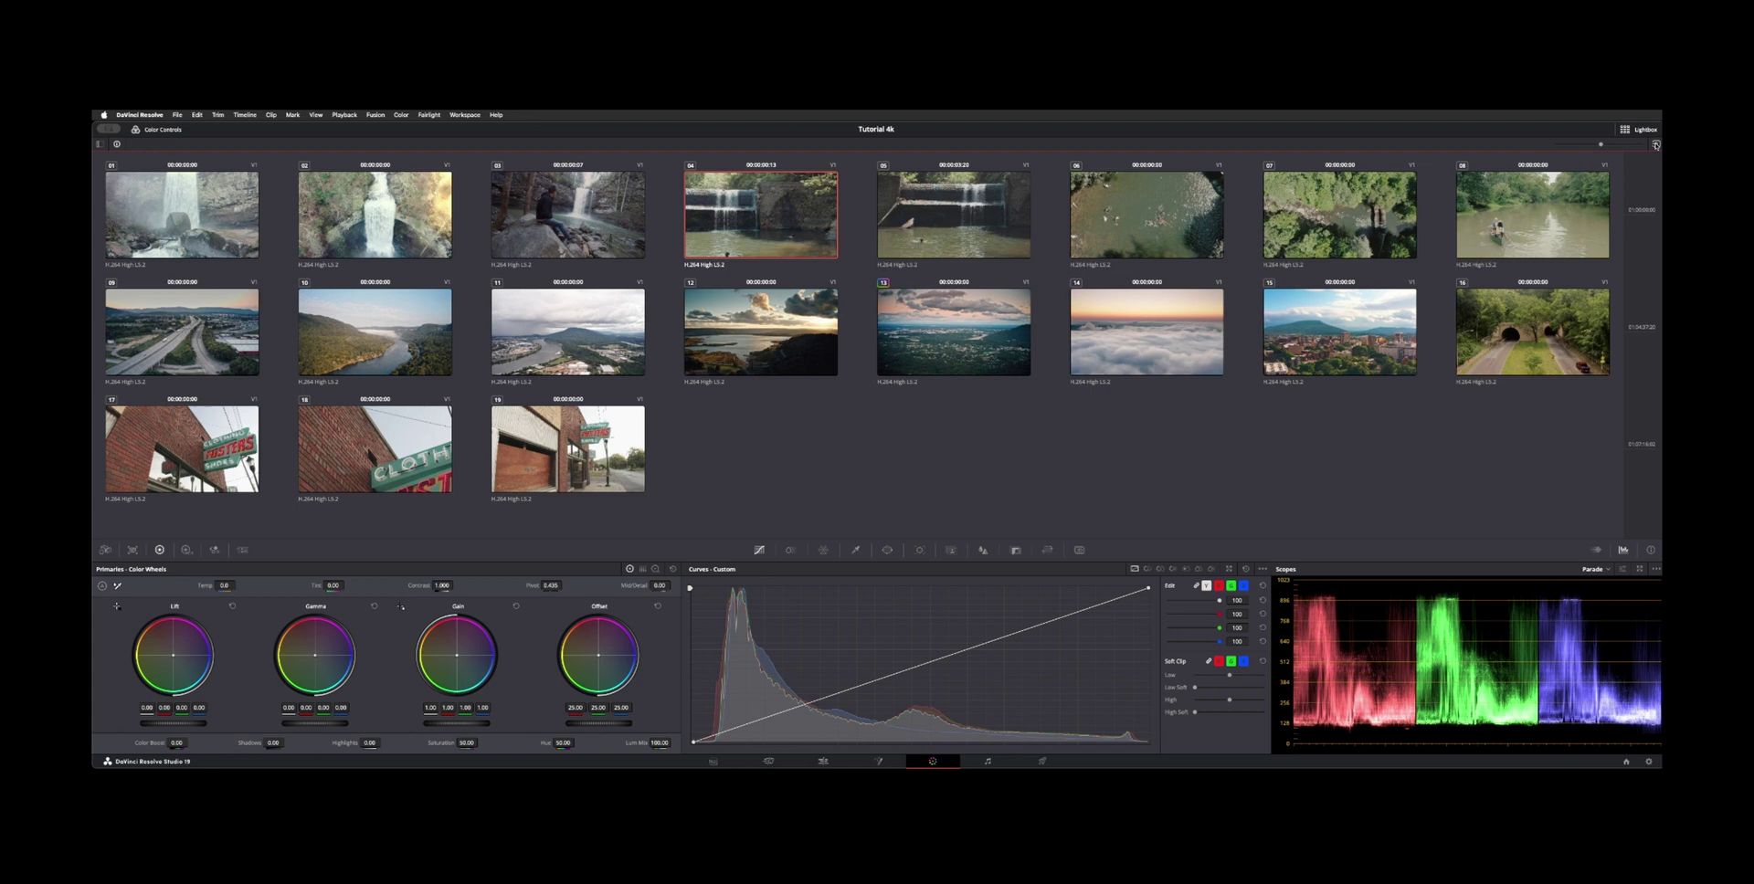
left_click(1656, 144)
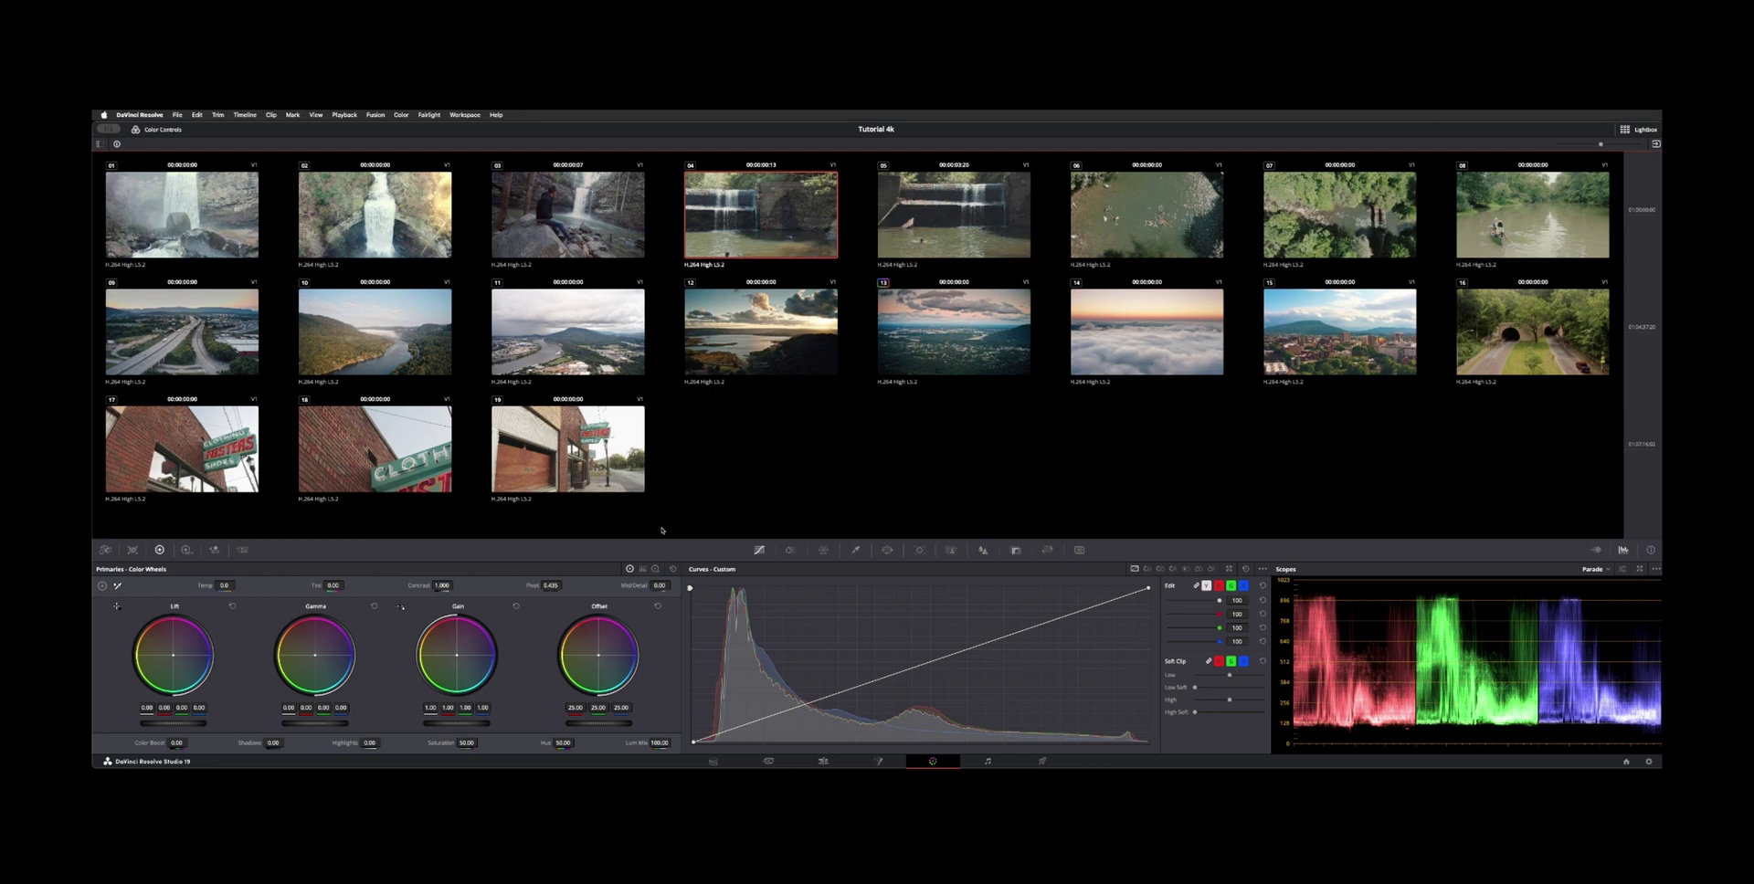
Close the Lightbox and step forward through the clips in the viewer.
left_click(1639, 129)
key("Down")
key("Down")
key("Down")
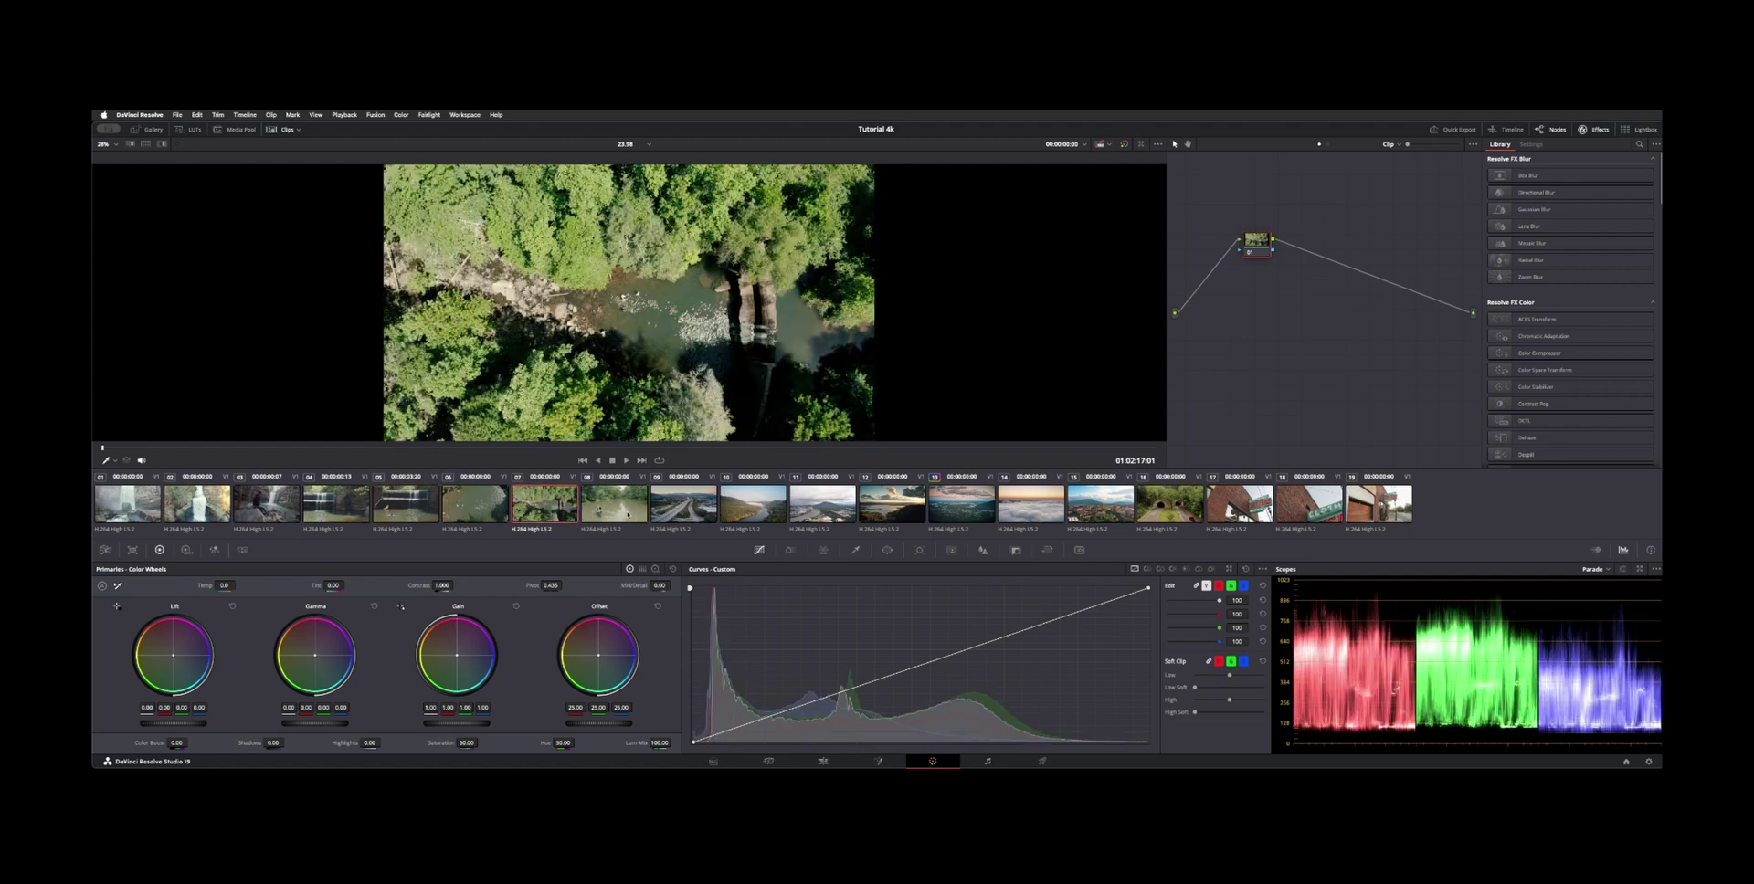
key("Down")
key("Down")
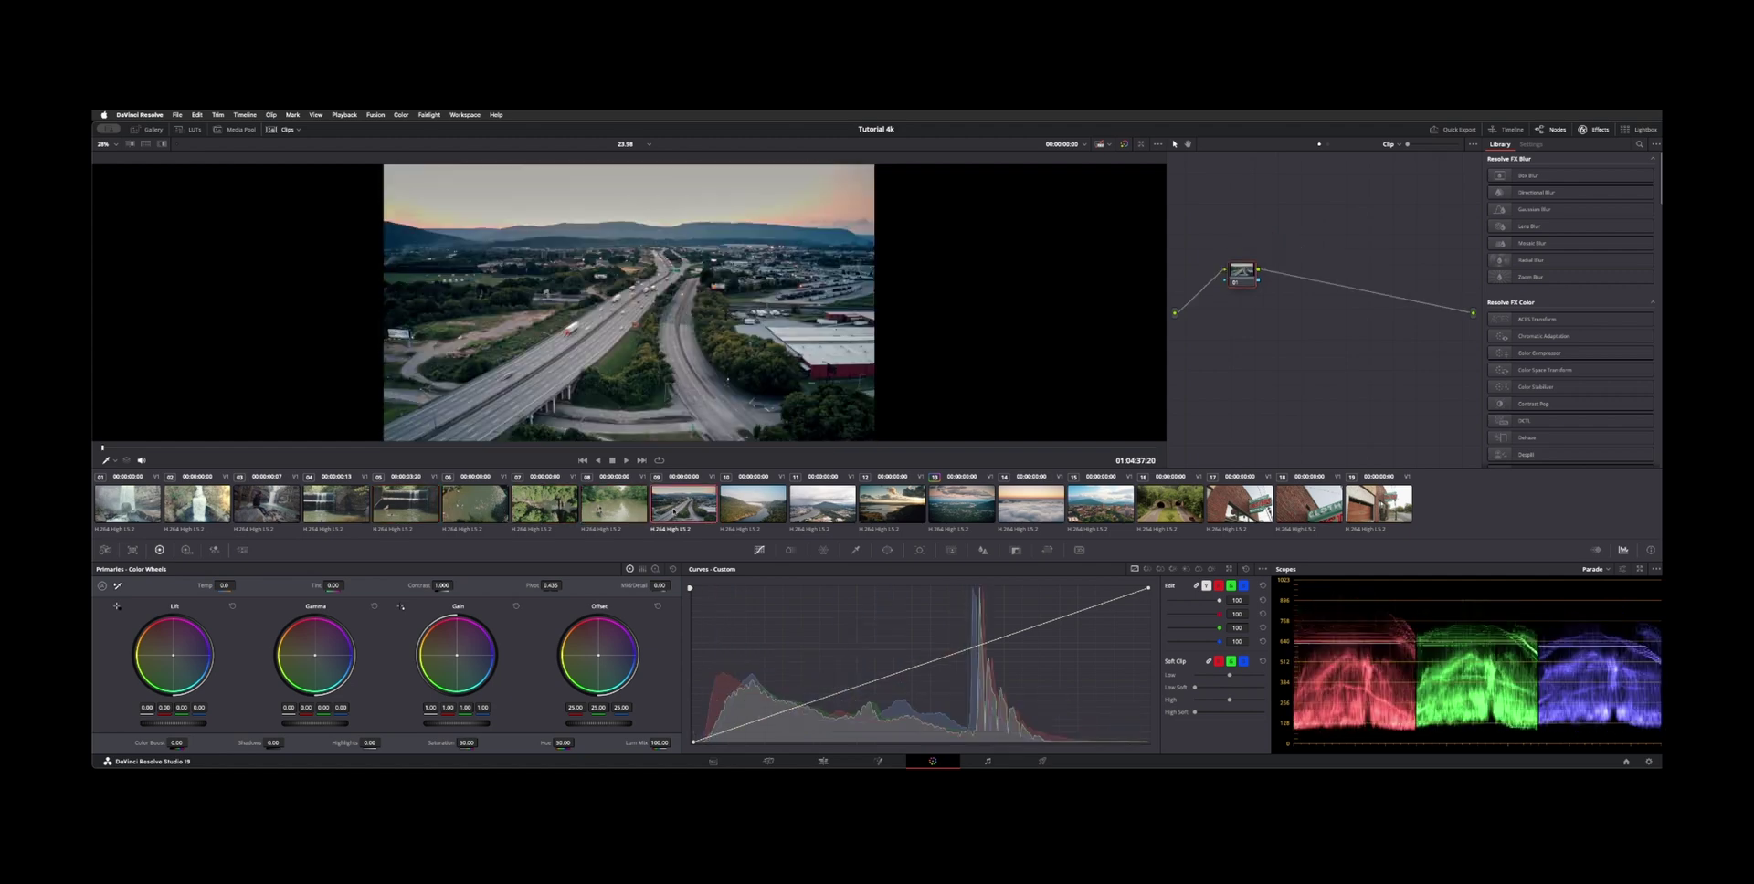
Select river swimmers clip 06 and flip between it and the forest clip to compare.
left_click(476, 503)
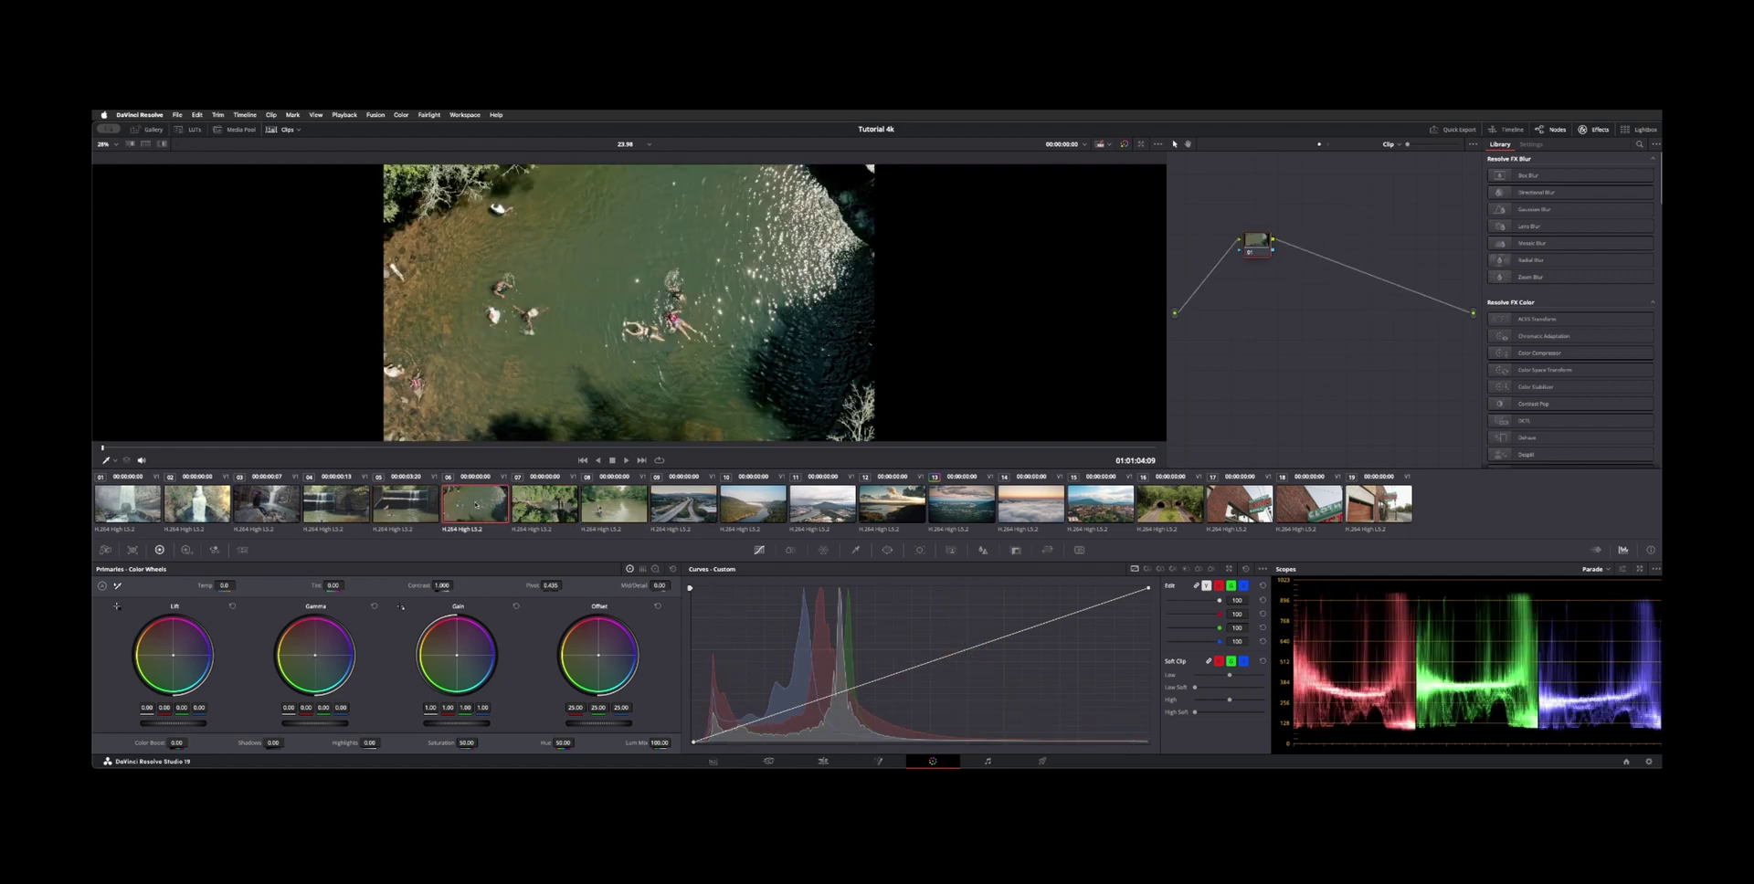
key("Down")
key("Up")
key("Down")
key("Up")
Select clips 04 through 08 and add them to a new group named Outdoor.
left_click(328, 511)
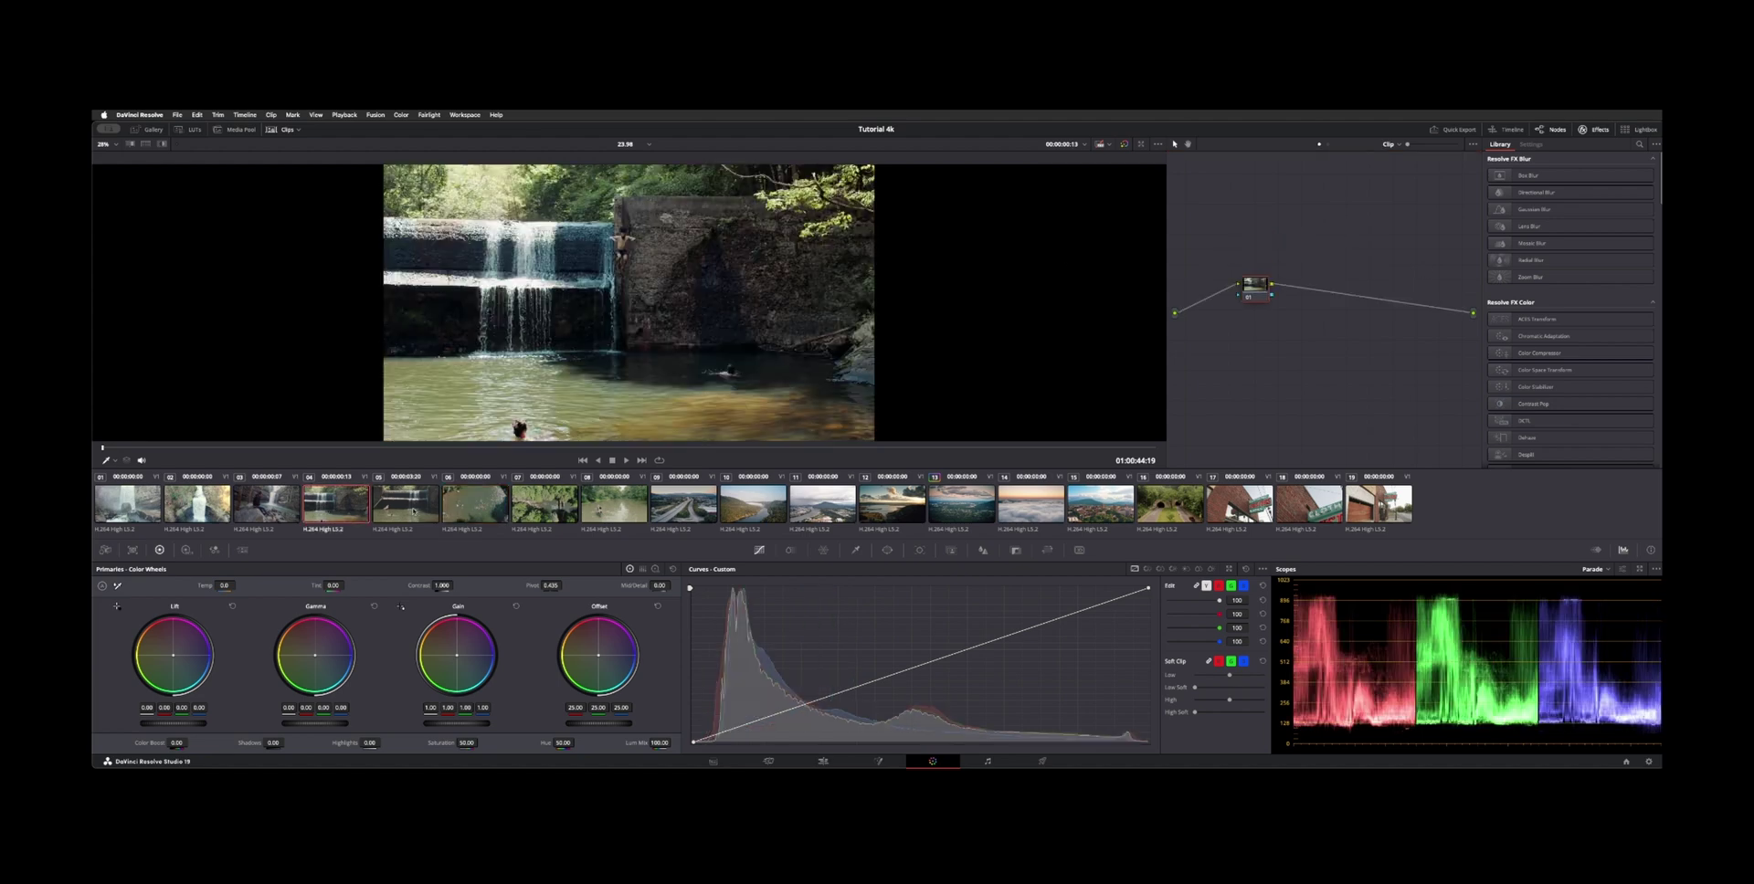
key("shift+Right")
key("shift+Right")
key("shift+Right")
key("shift+Right")
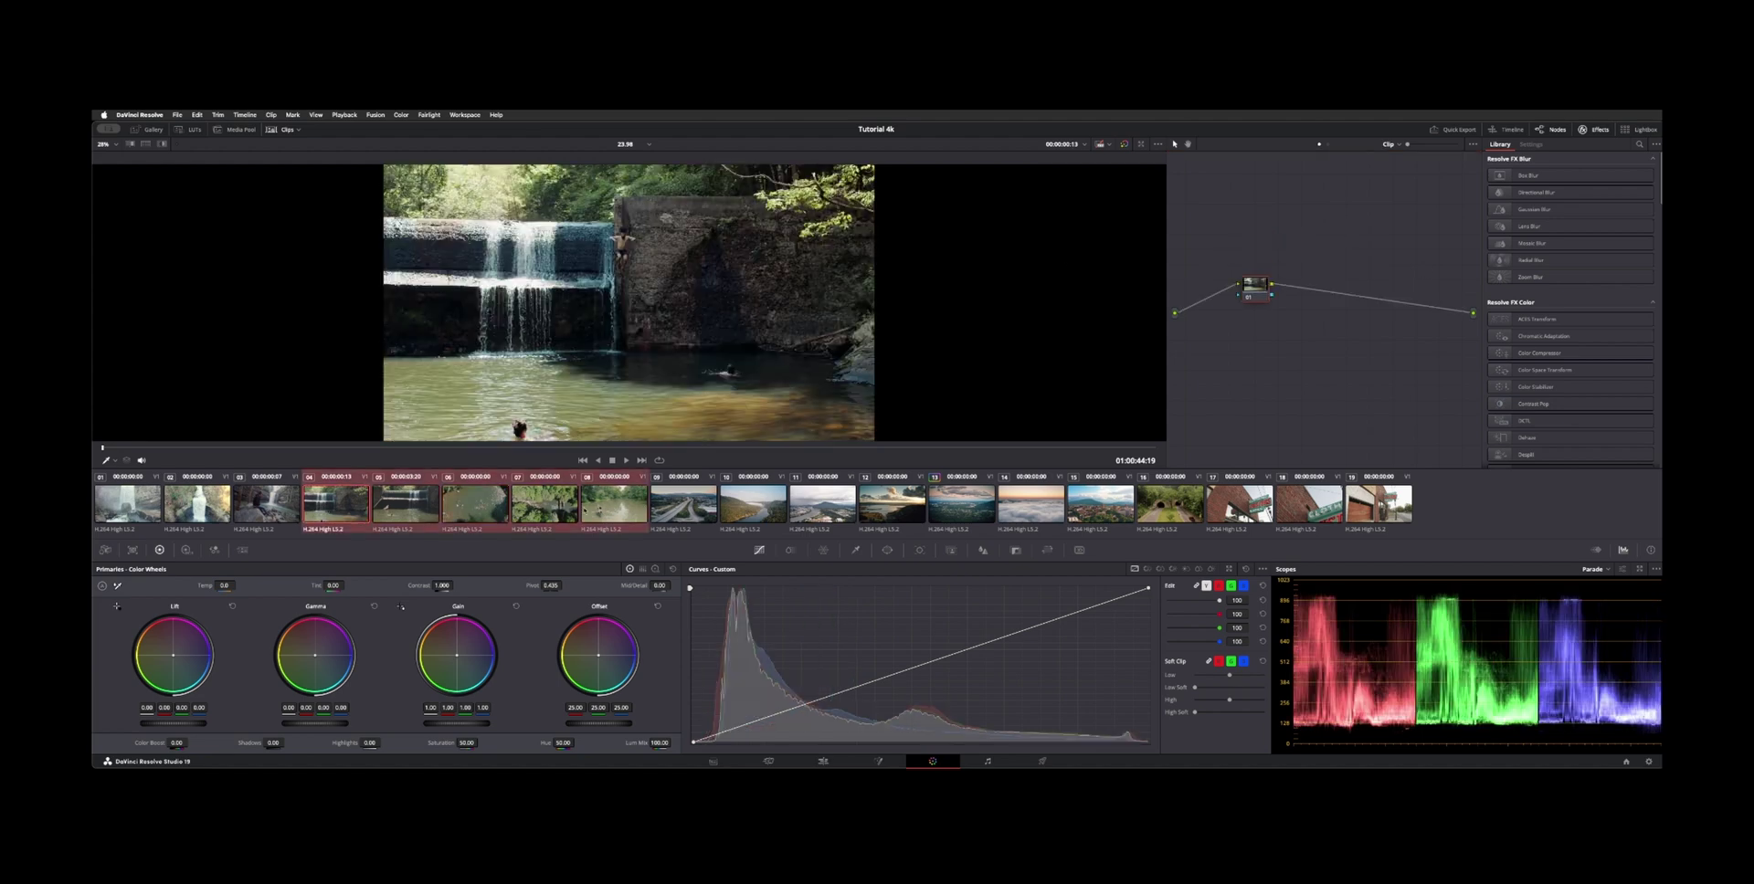
right_click(548, 504)
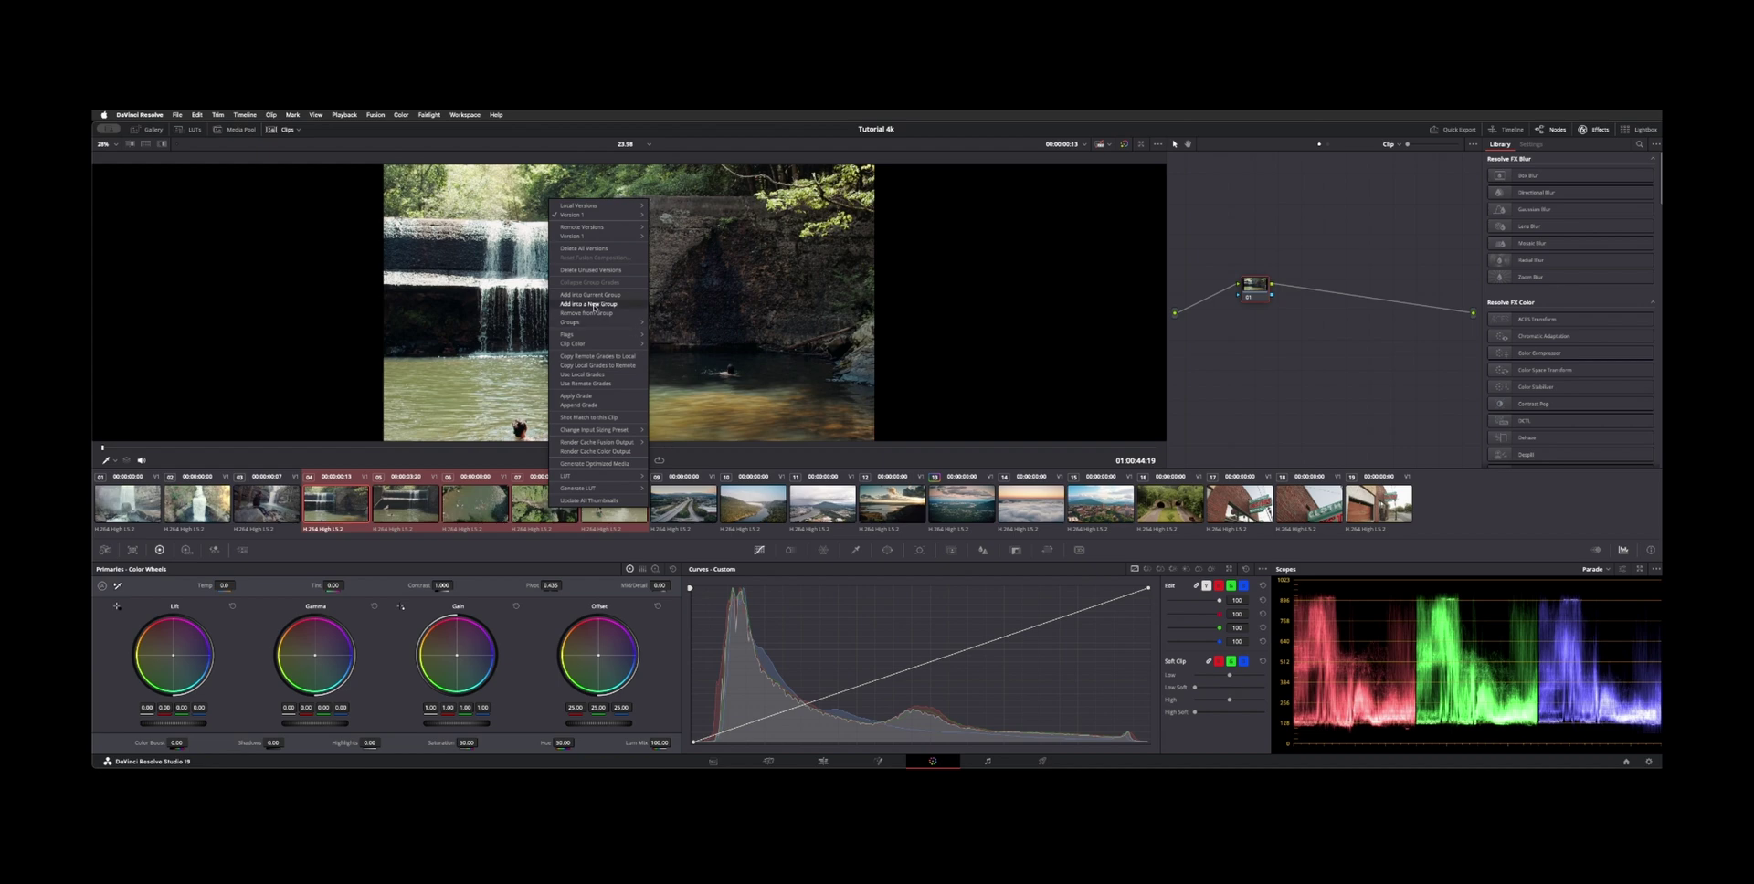
left_click(593, 305)
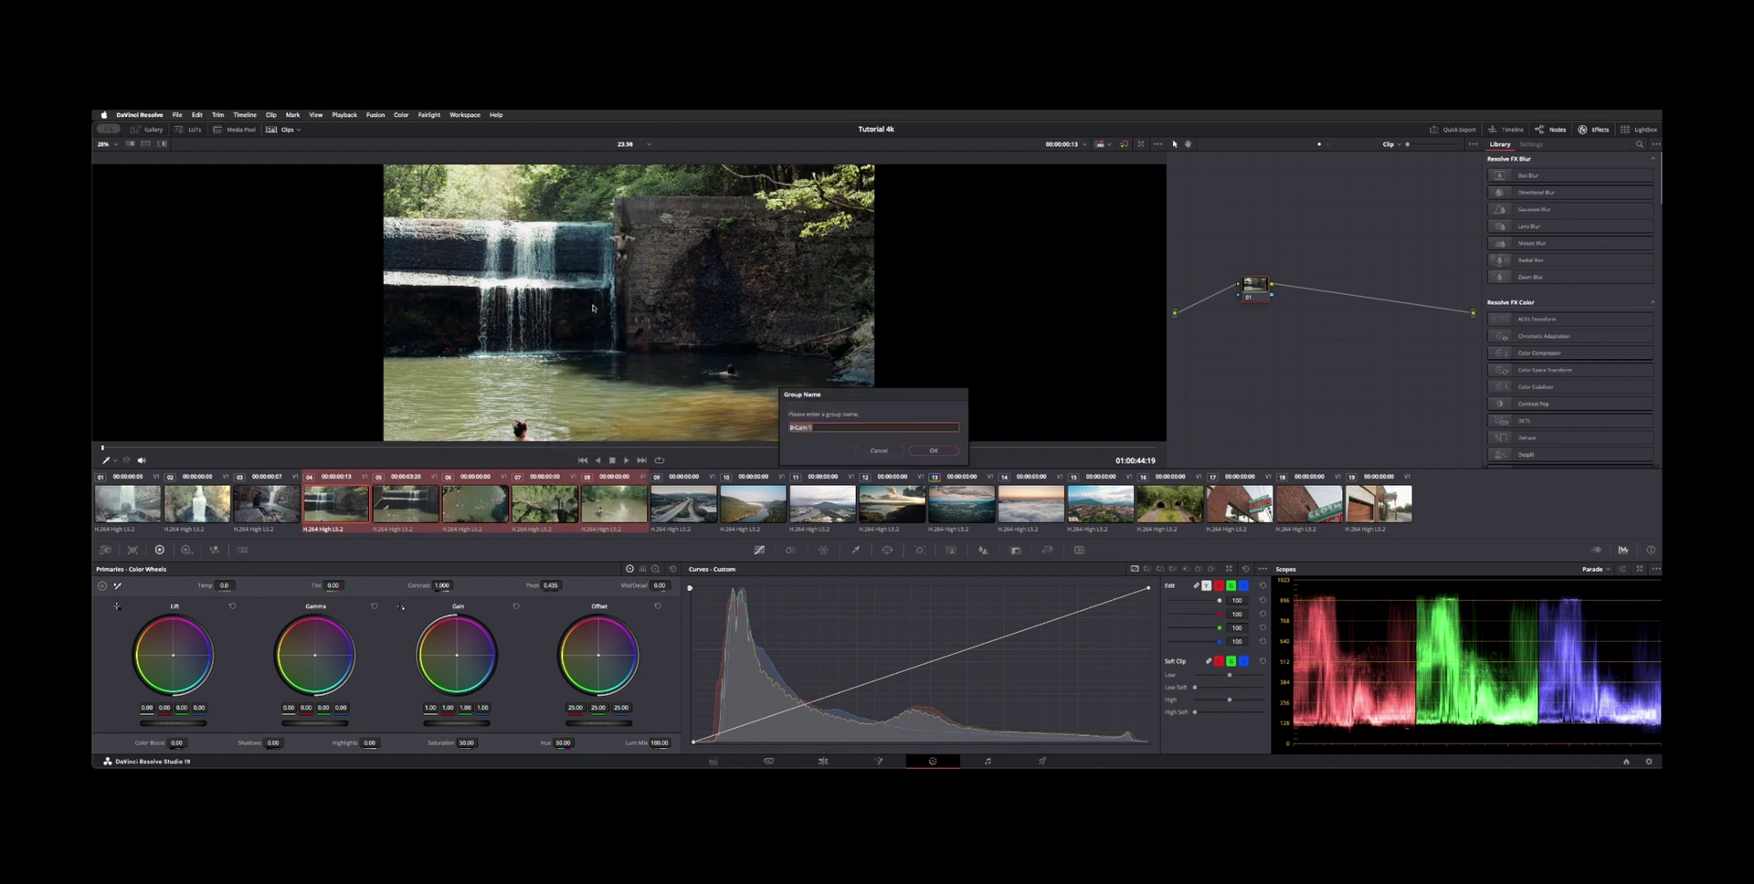
type("Outdoor")
key("Return")
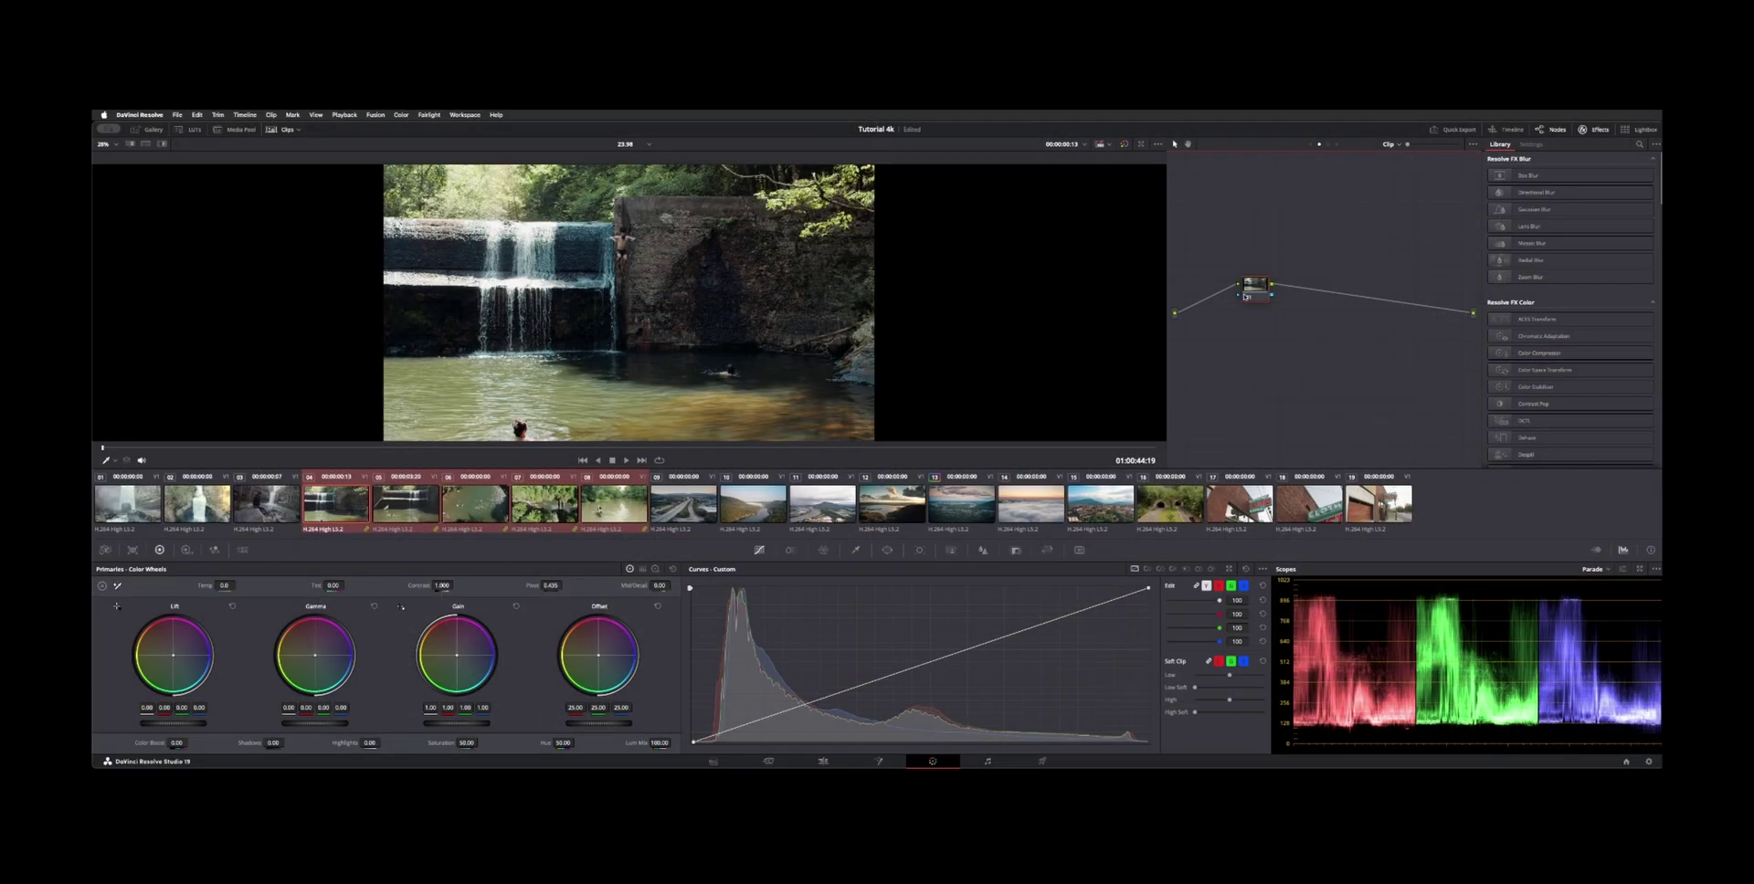
Nudge node 01, then change the Node Editor level from Clip to Timeline.
left_click_drag(1245, 296, 1252, 304)
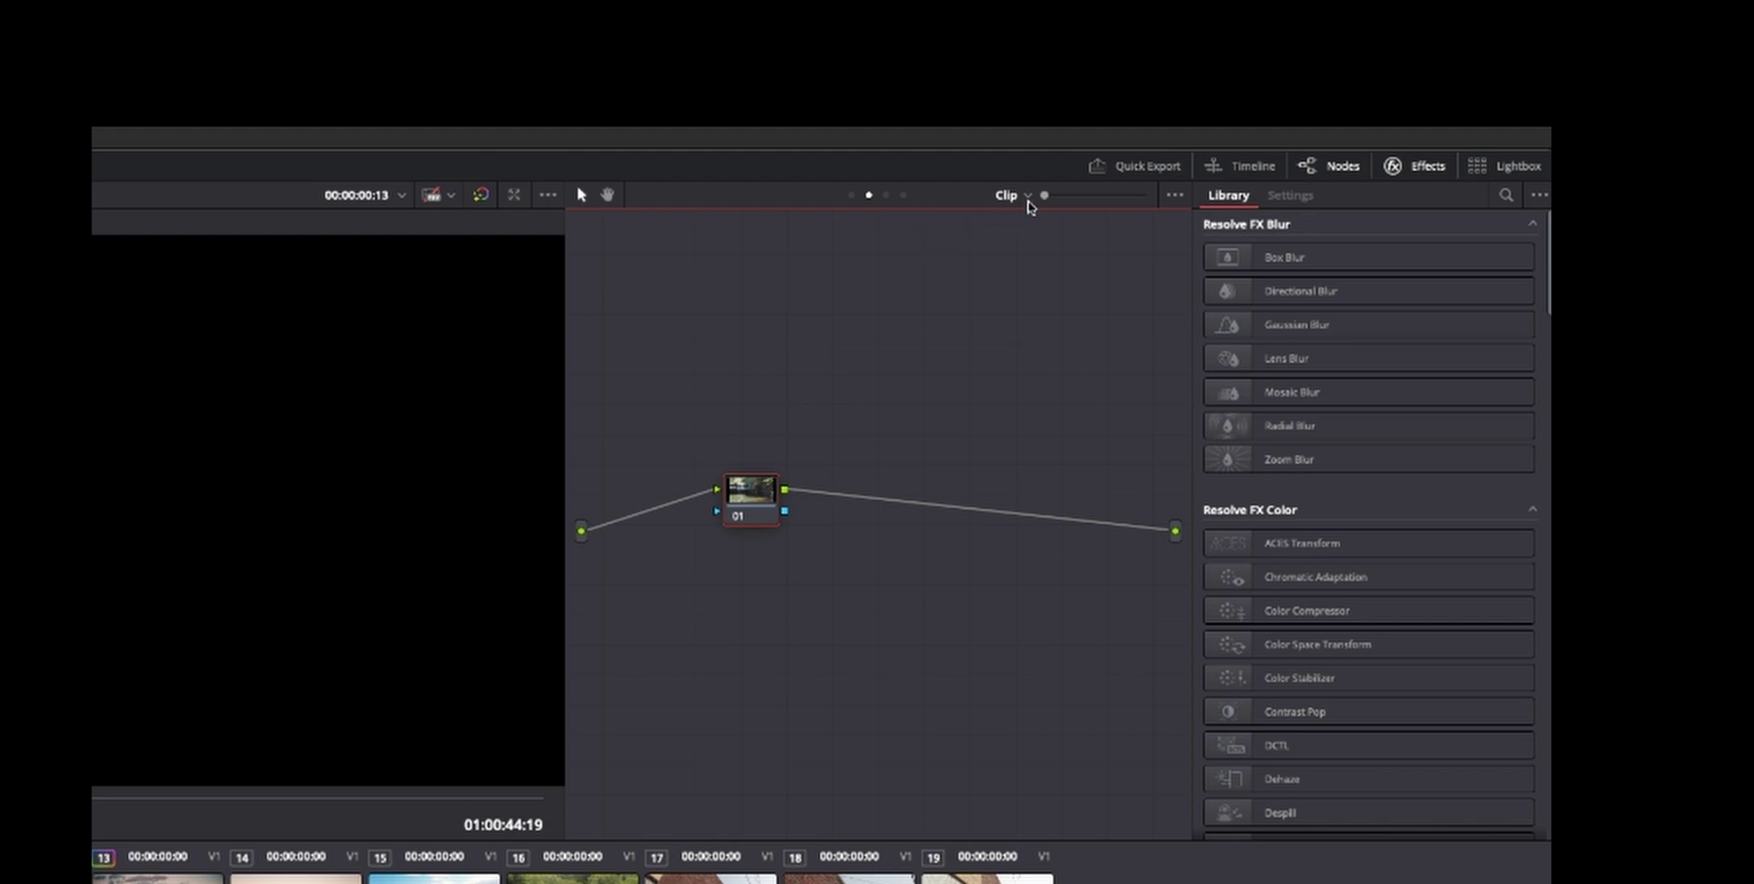
left_click(1028, 199)
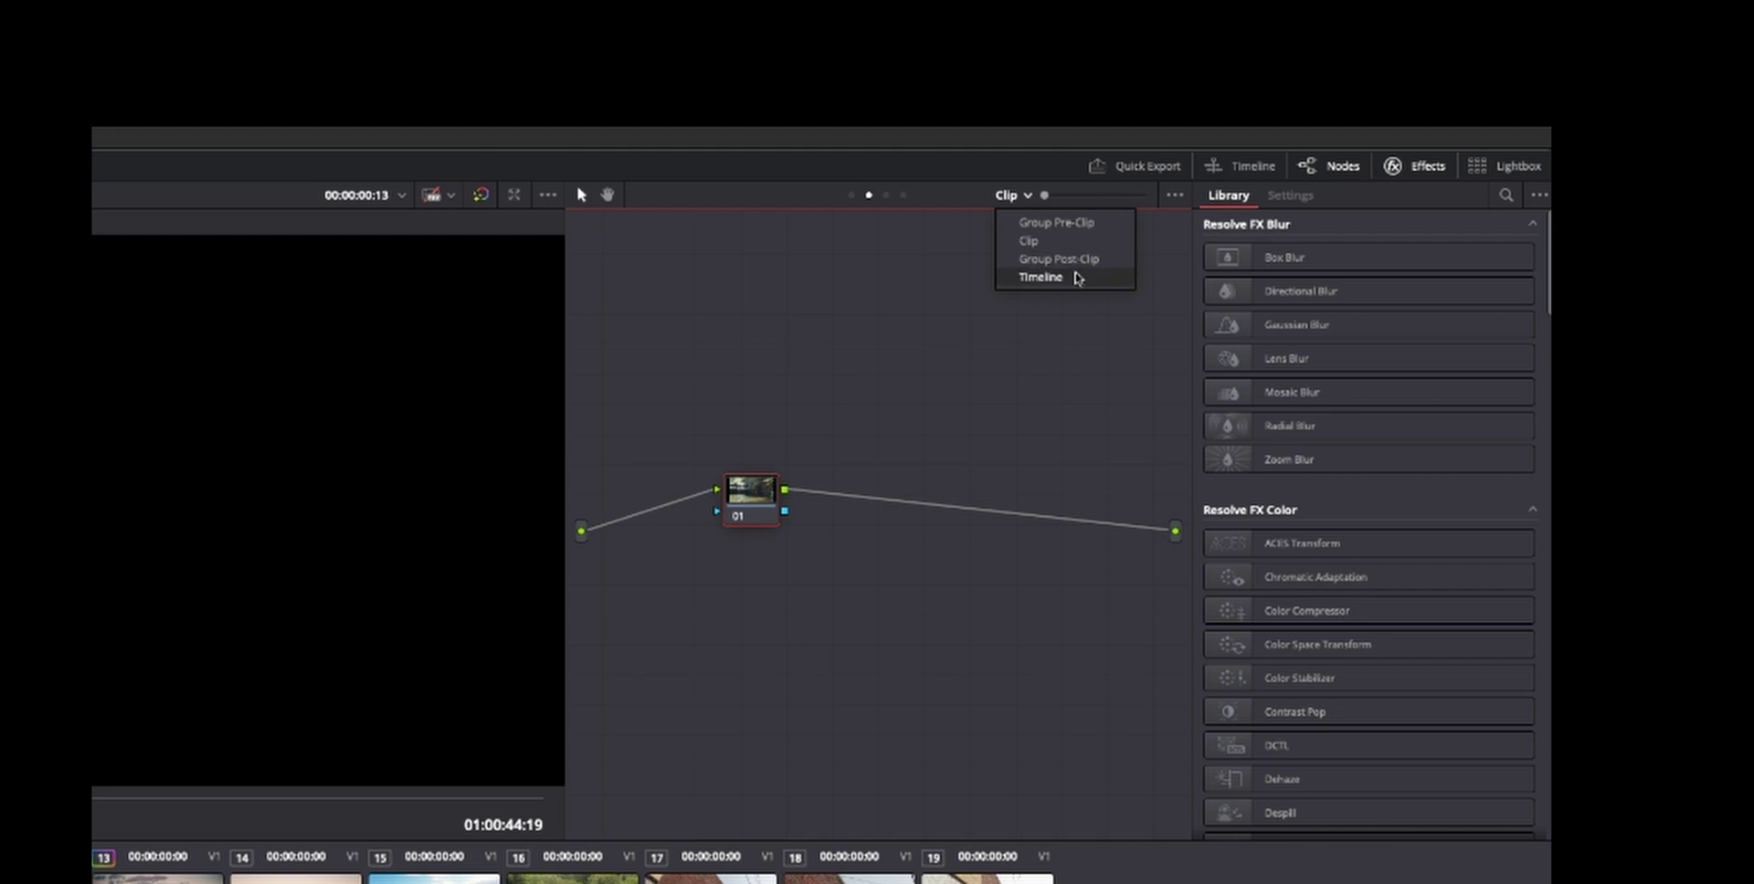
left_click(1041, 277)
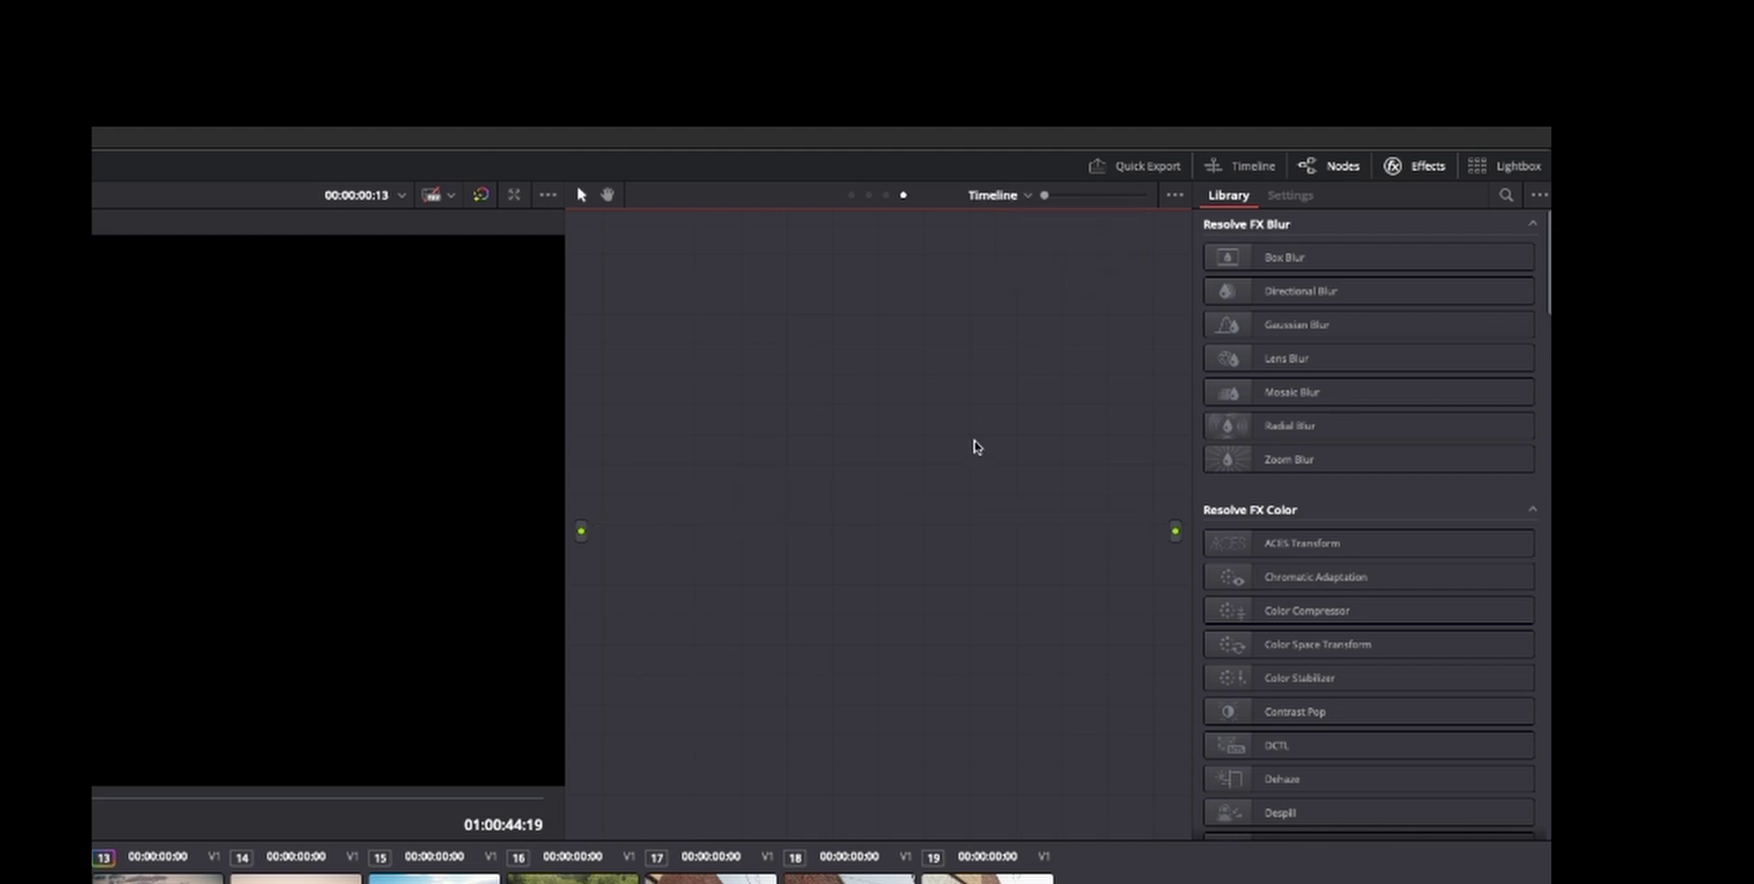
left_click(1011, 201)
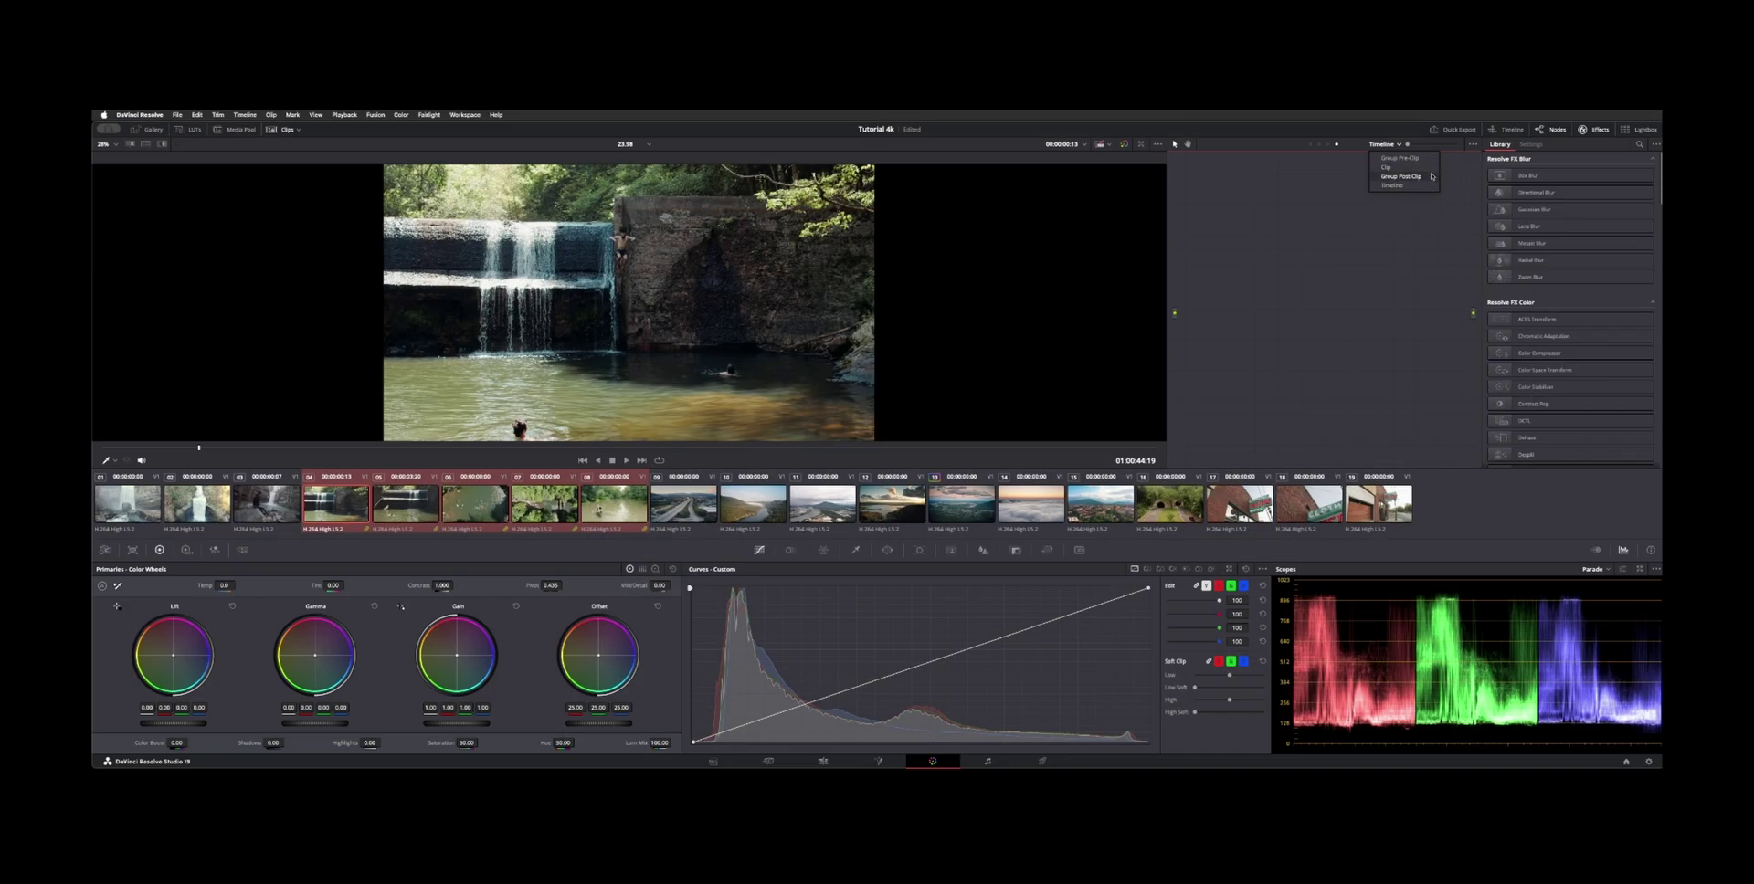
Undo a test curve adjustment on the clip, then switch the node editor to Group Pre-Clip.
left_click(1386, 167)
left_click_drag(913, 672, 940, 706)
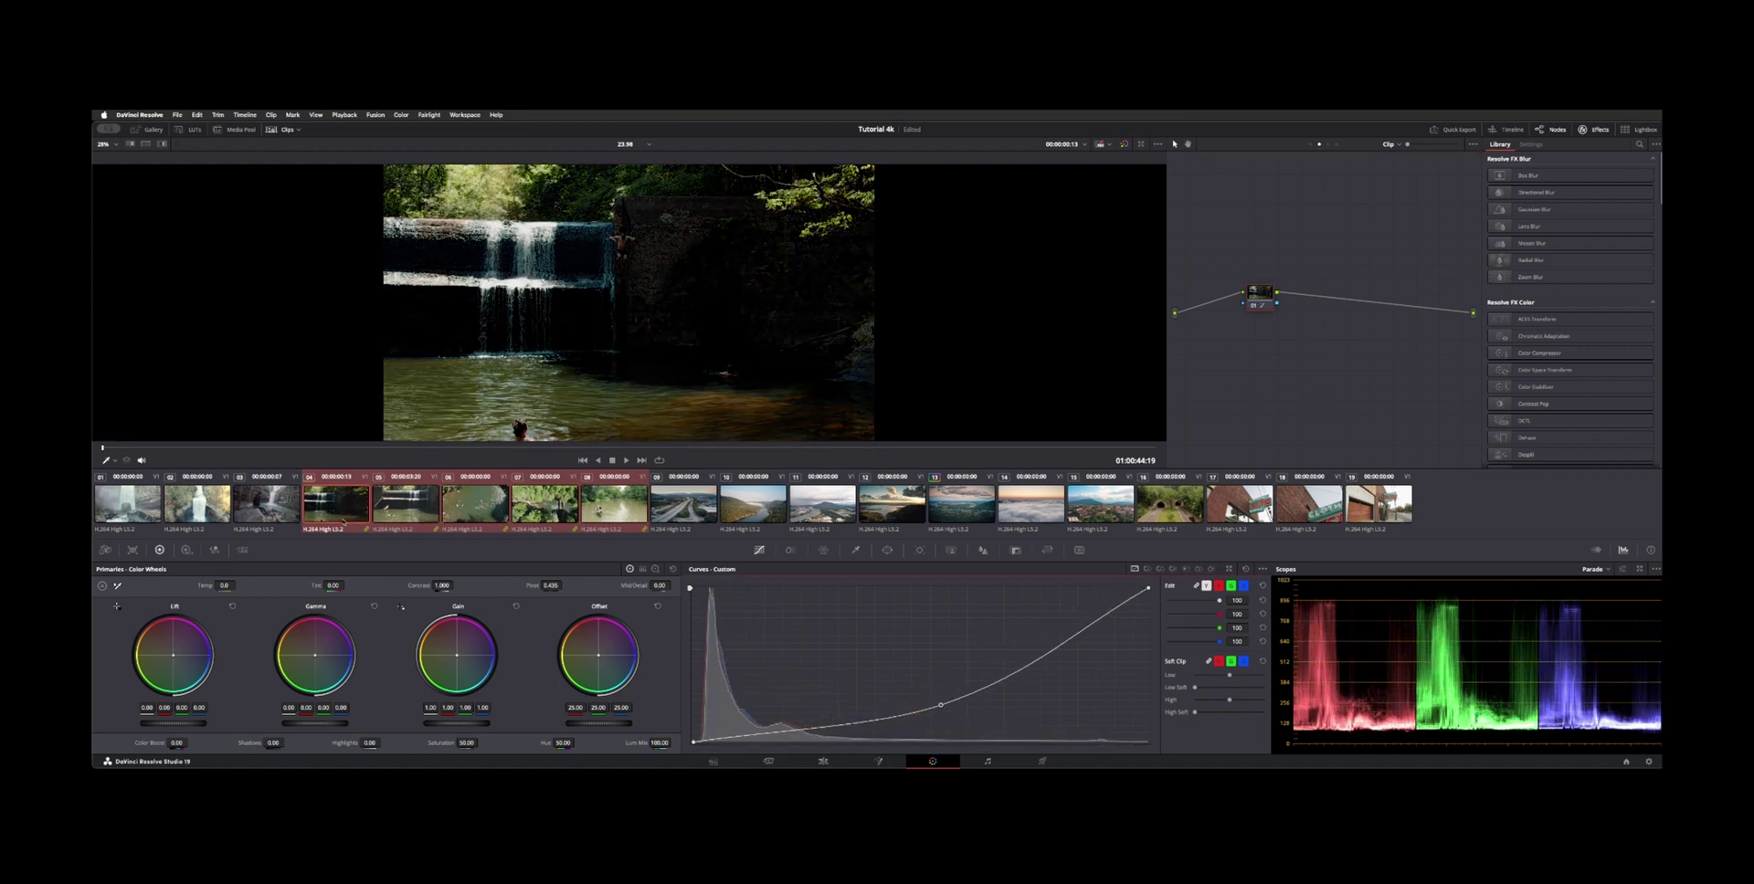
key("ctrl+z")
left_click(1395, 146)
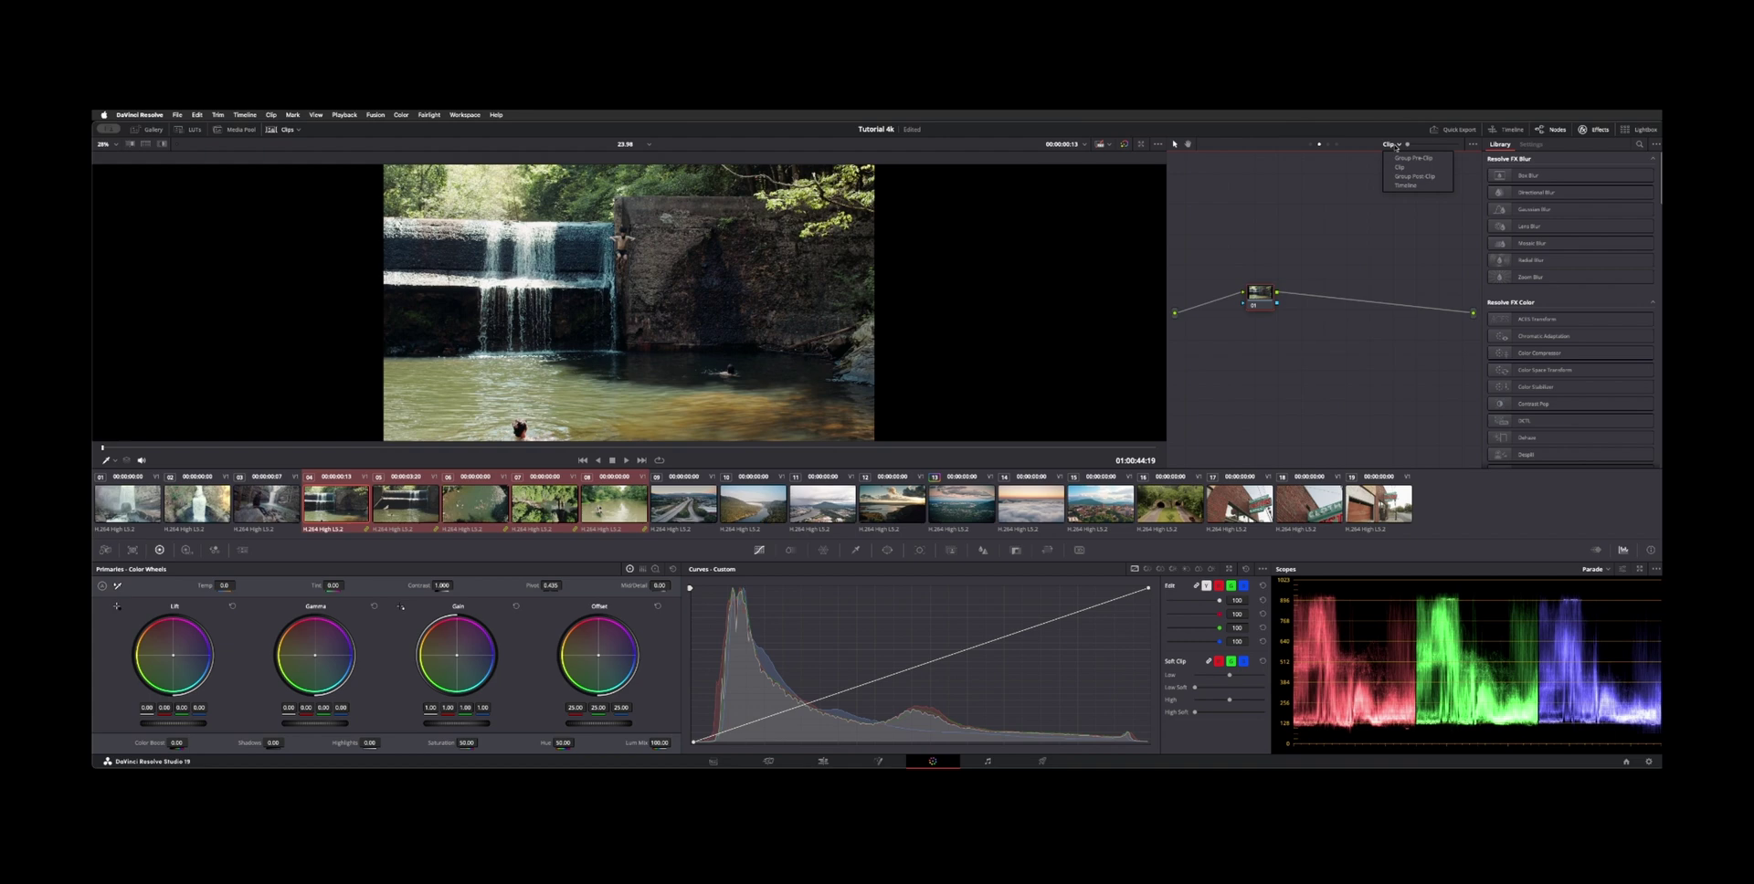
left_click(1413, 158)
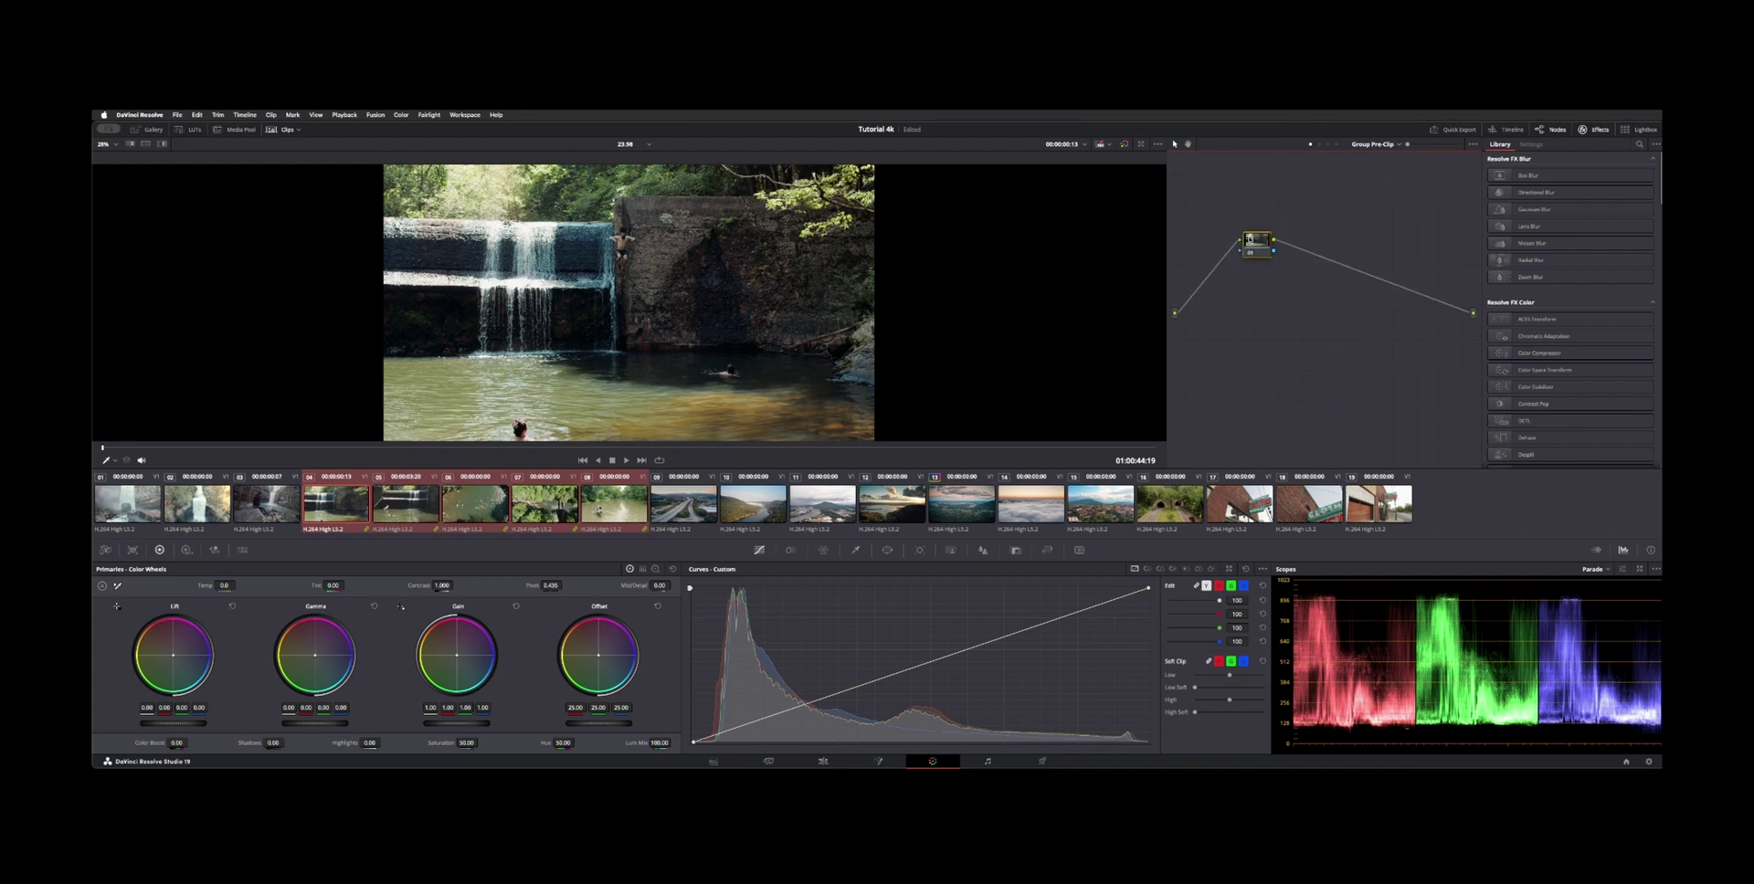
In the Outdoor pre-clip node, add curve points darkening shadows and brightening highlights.
left_click_drag(1250, 240, 1282, 269)
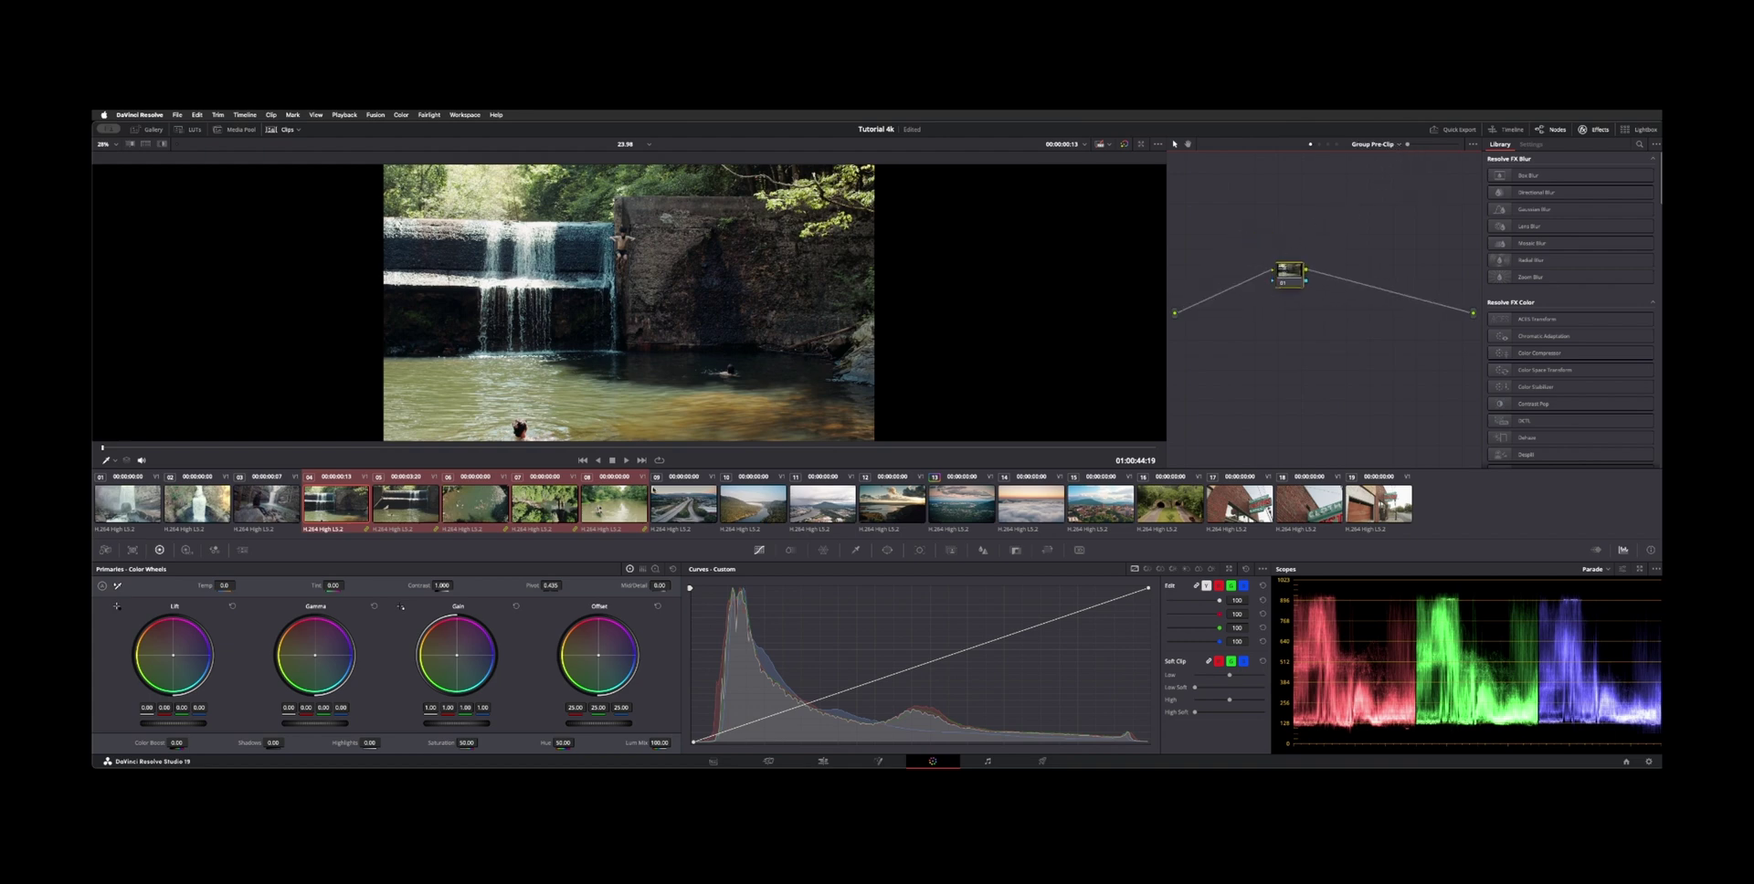
left_click_drag(822, 698, 827, 707)
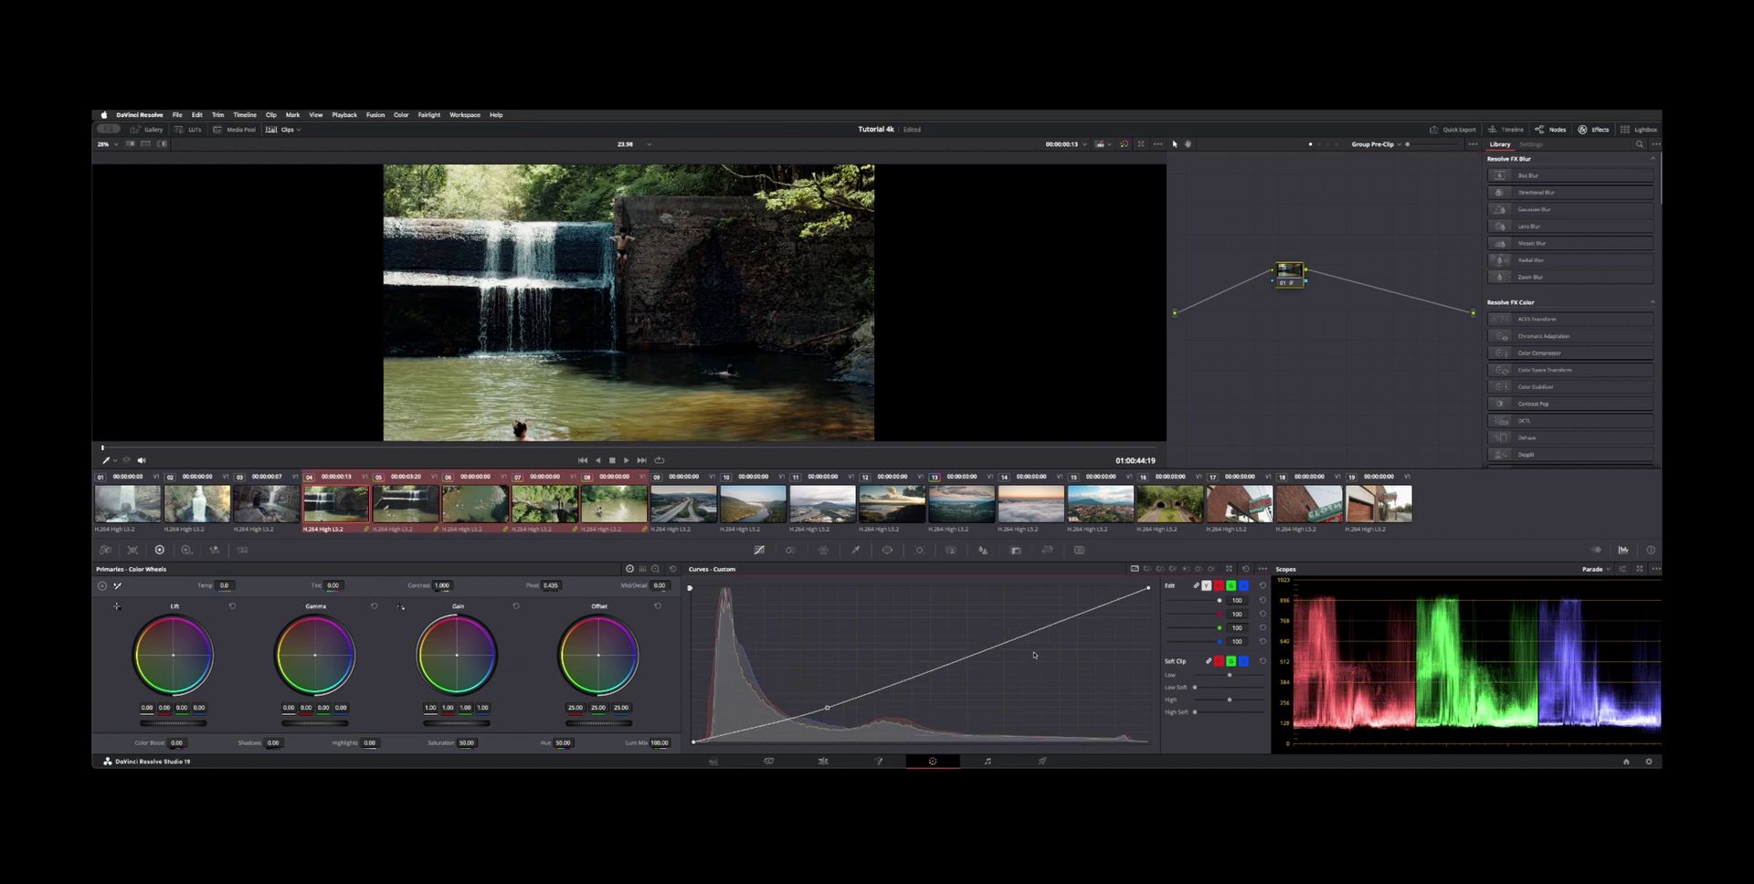
left_click_drag(1004, 636, 1048, 623)
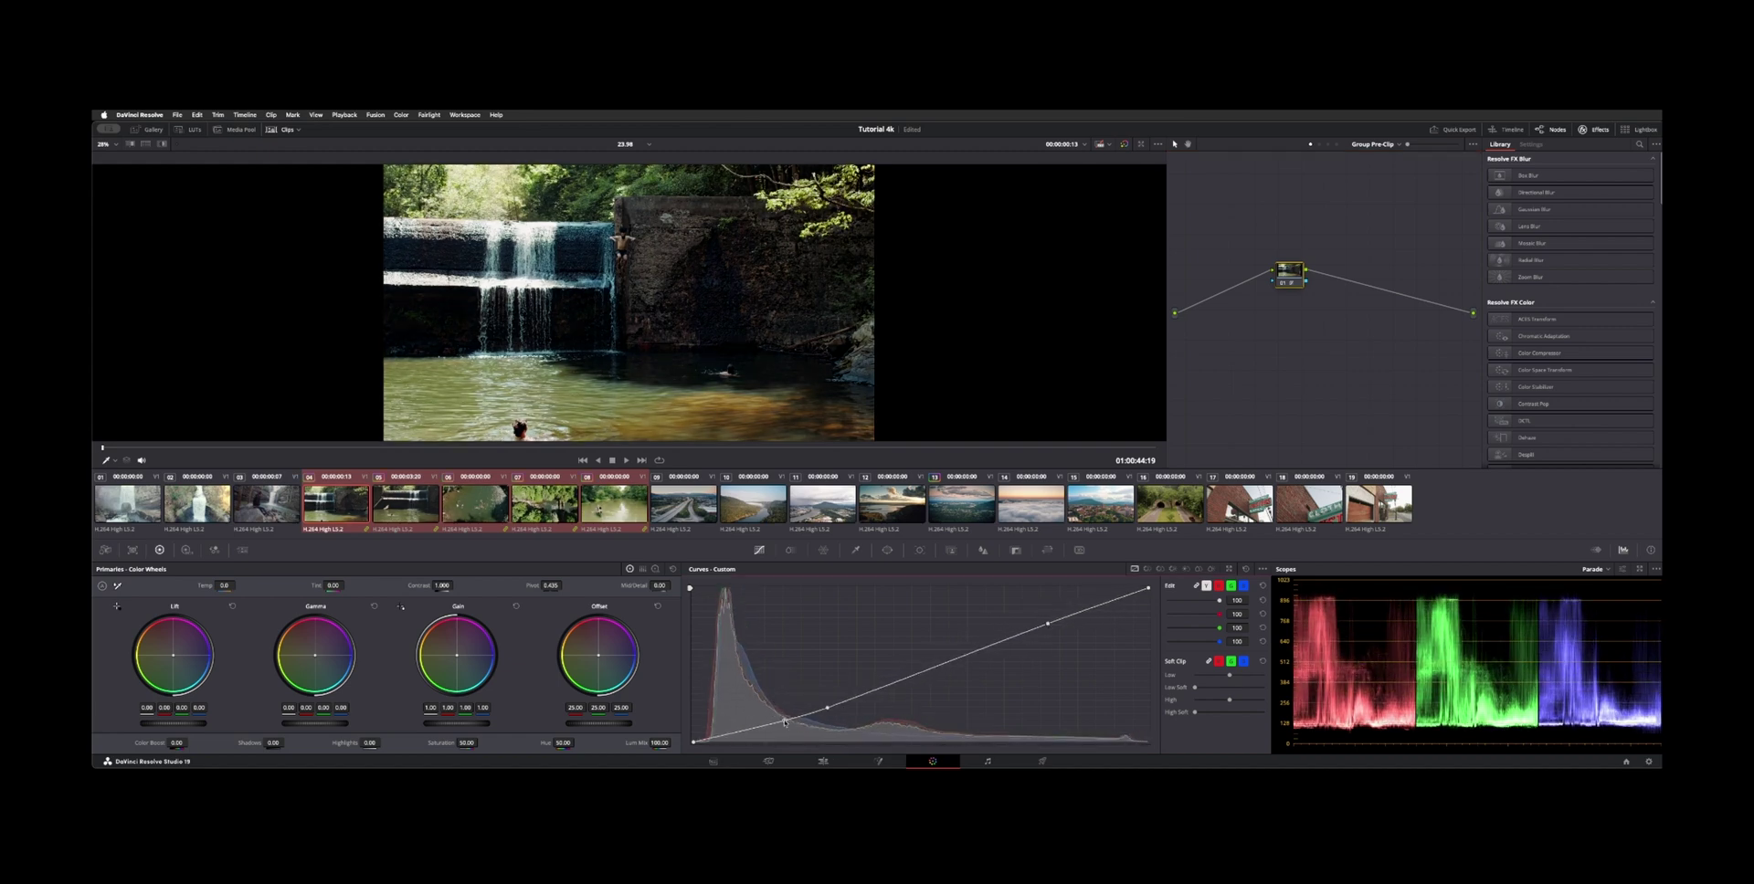
left_click_drag(759, 725, 759, 719)
Step through grouped clips 07 and 08, toggling the grade bypass to compare.
key("Down")
key("Down")
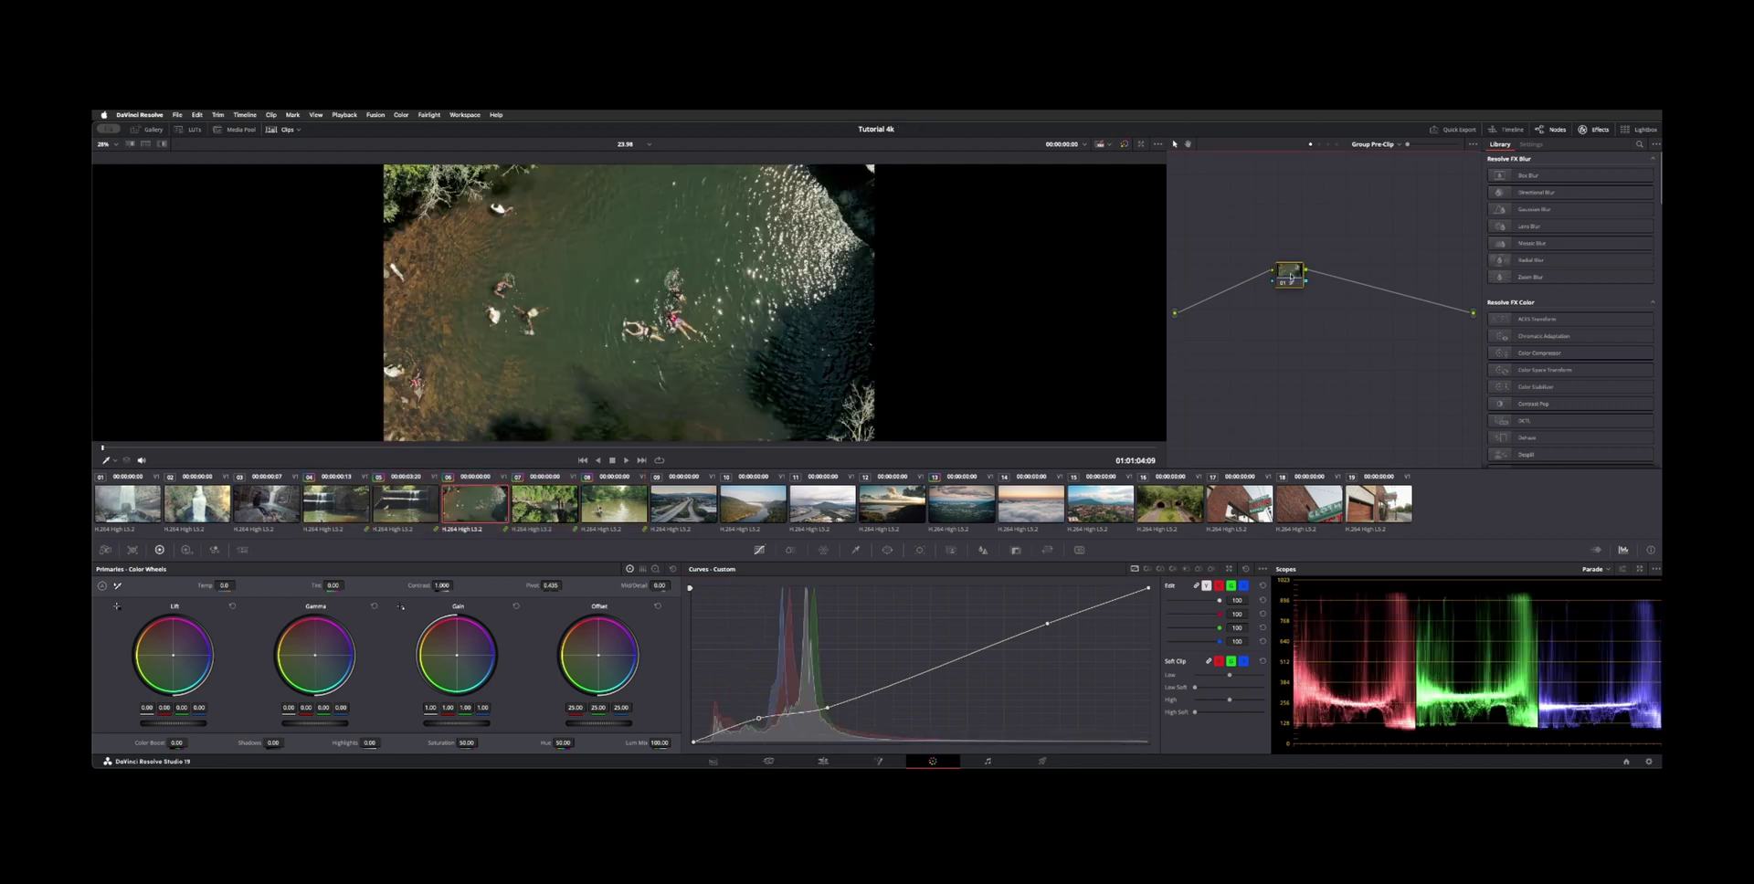
key("shift+d")
key("shift+d")
key("Down")
key("Down")
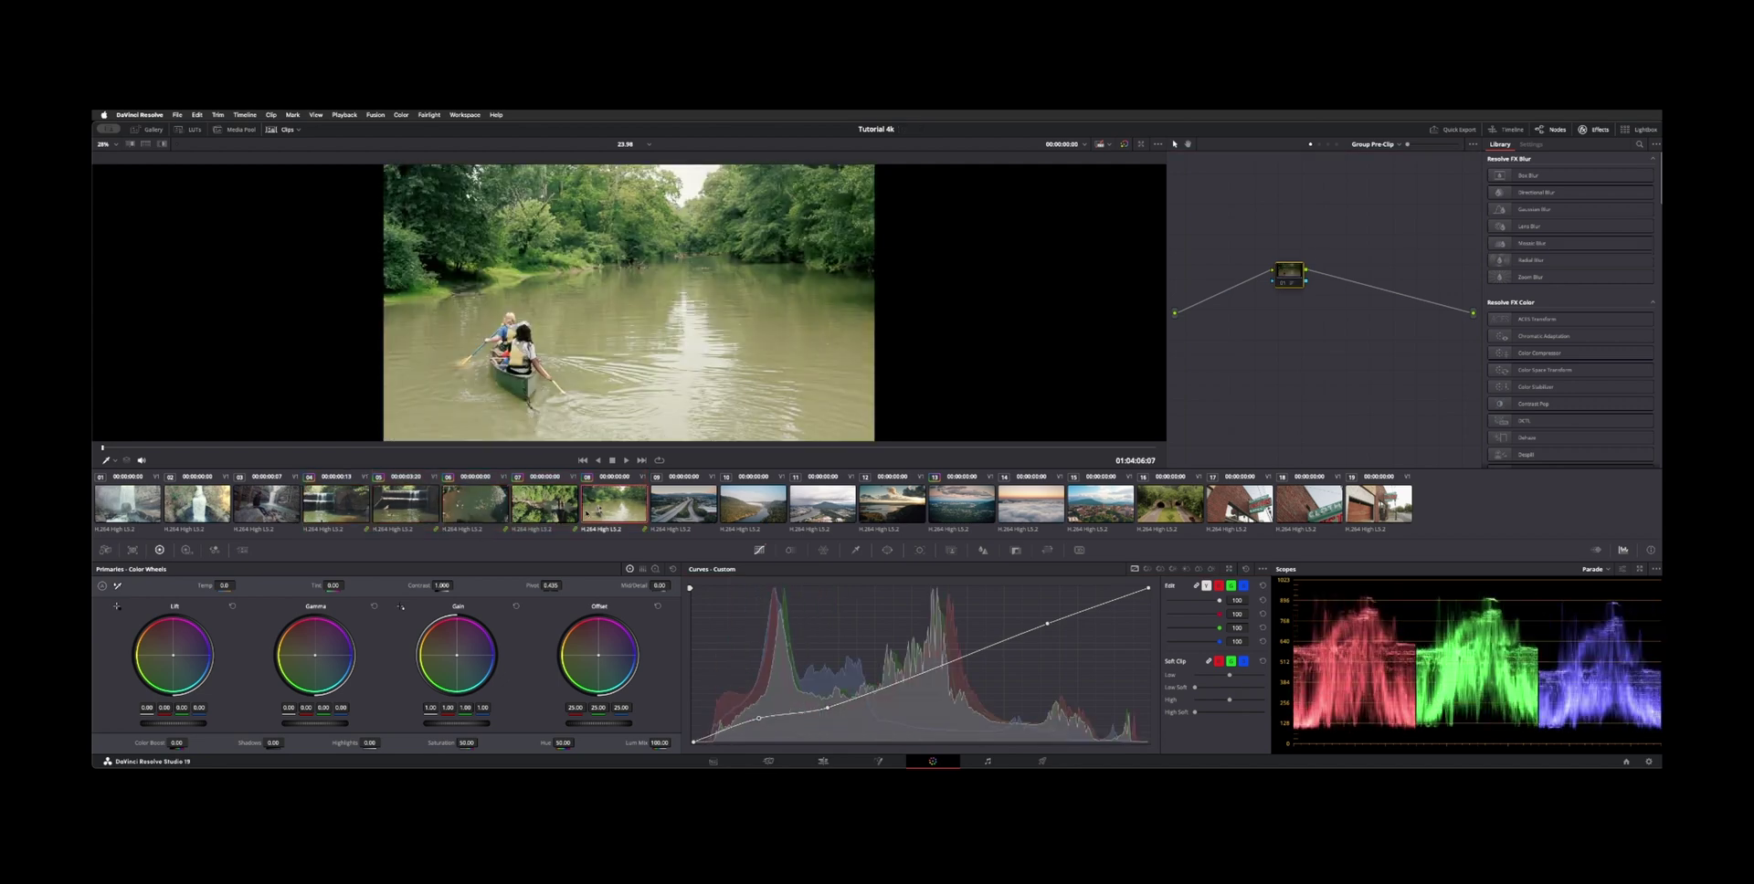
key("Up")
key("shift+d")
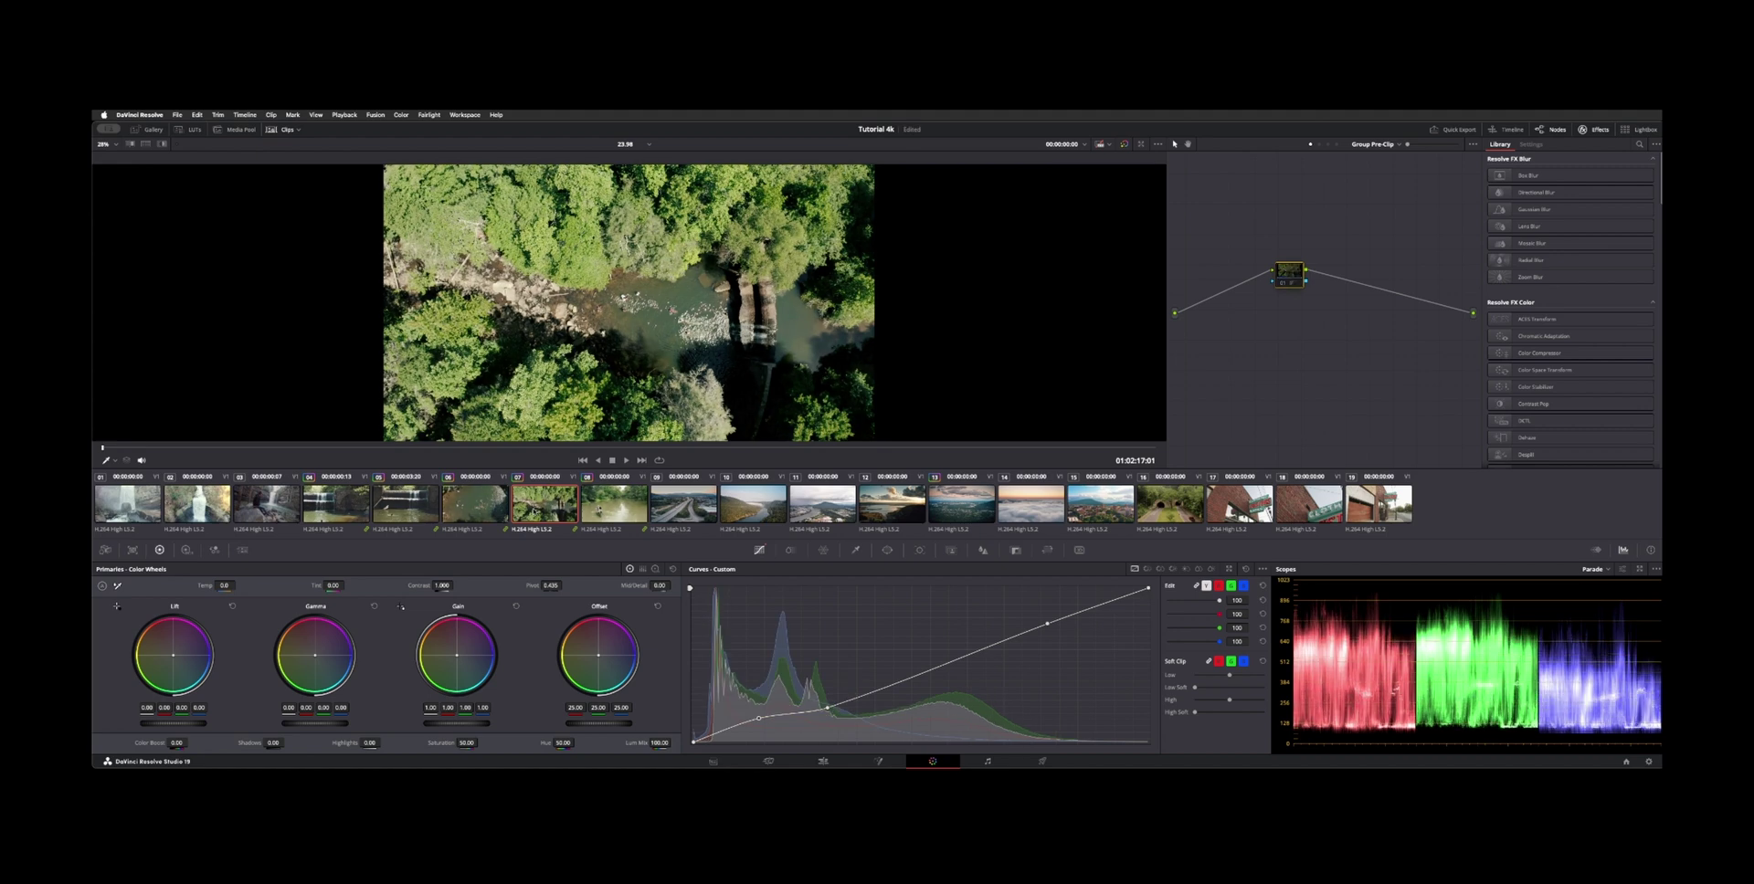
key("shift+d")
Reopen the Lightbox with larger thumbnails and lower canoe clip 08's upper curve points.
left_click(1644, 130)
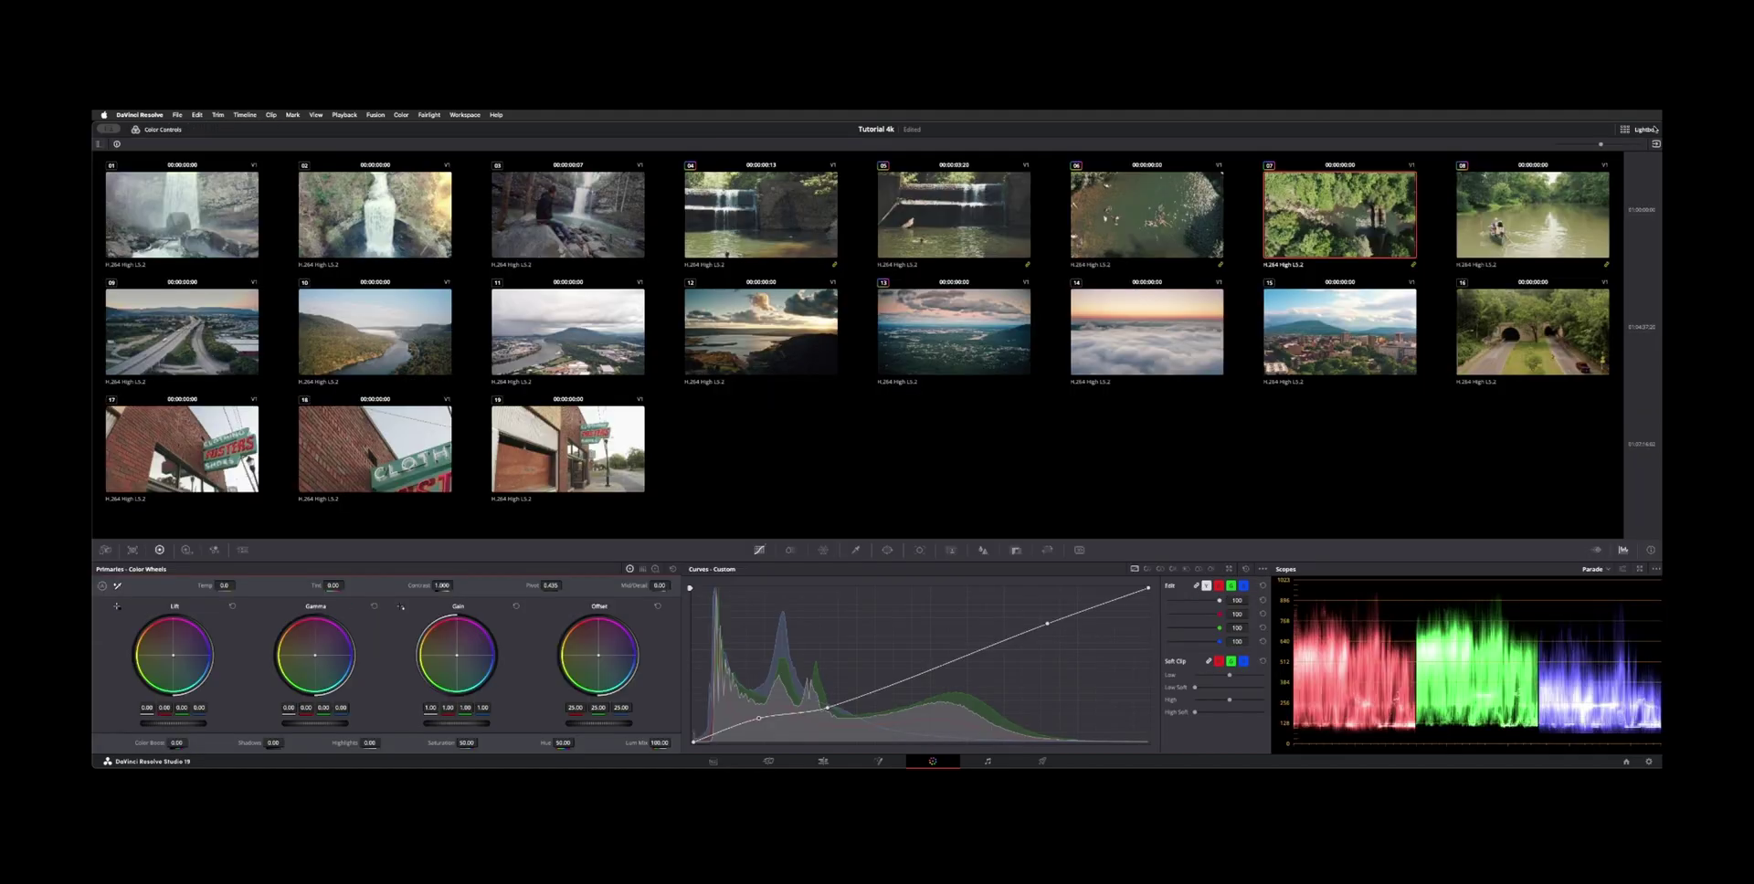
left_click(1641, 145)
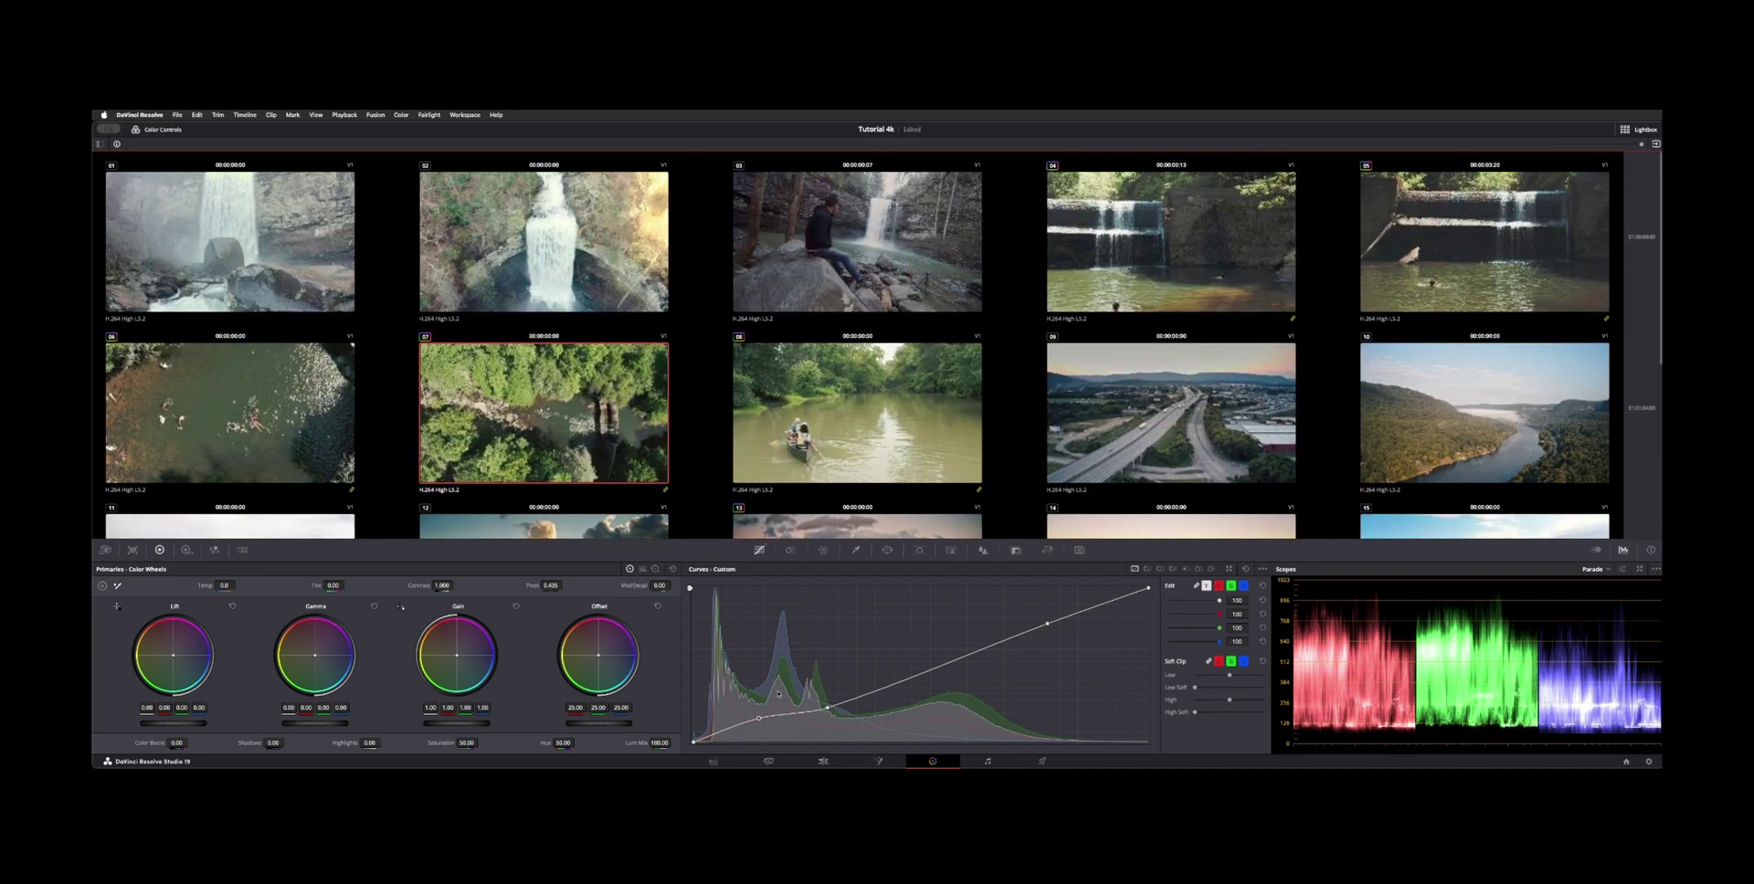
left_click(854, 431)
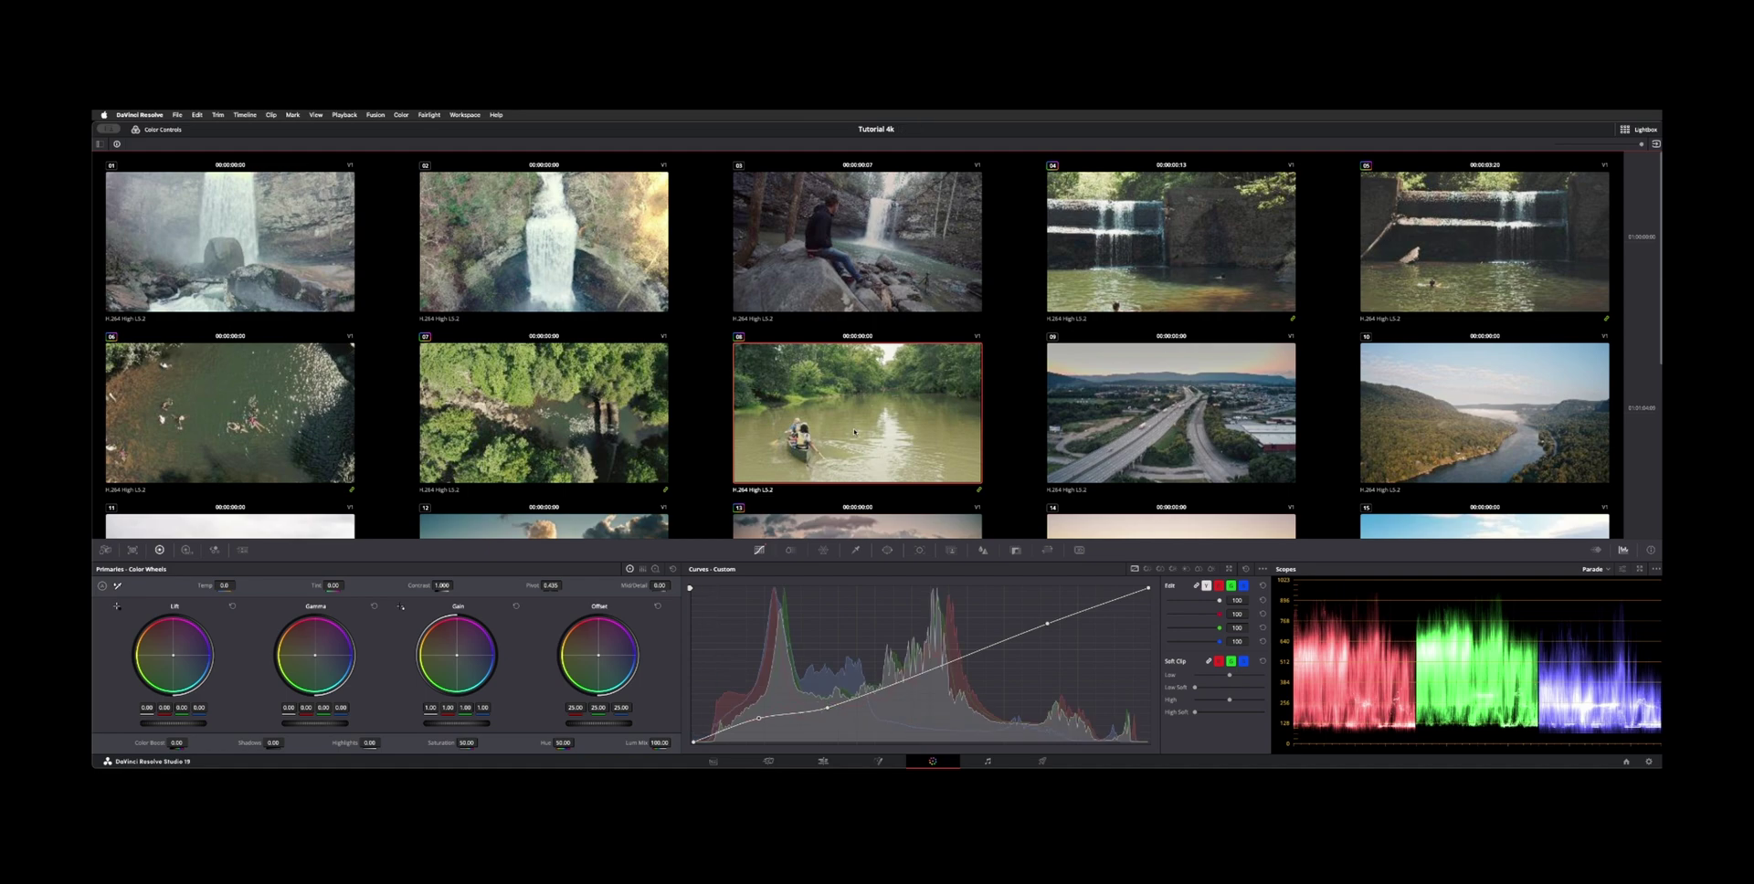
left_click_drag(1149, 590, 1153, 601)
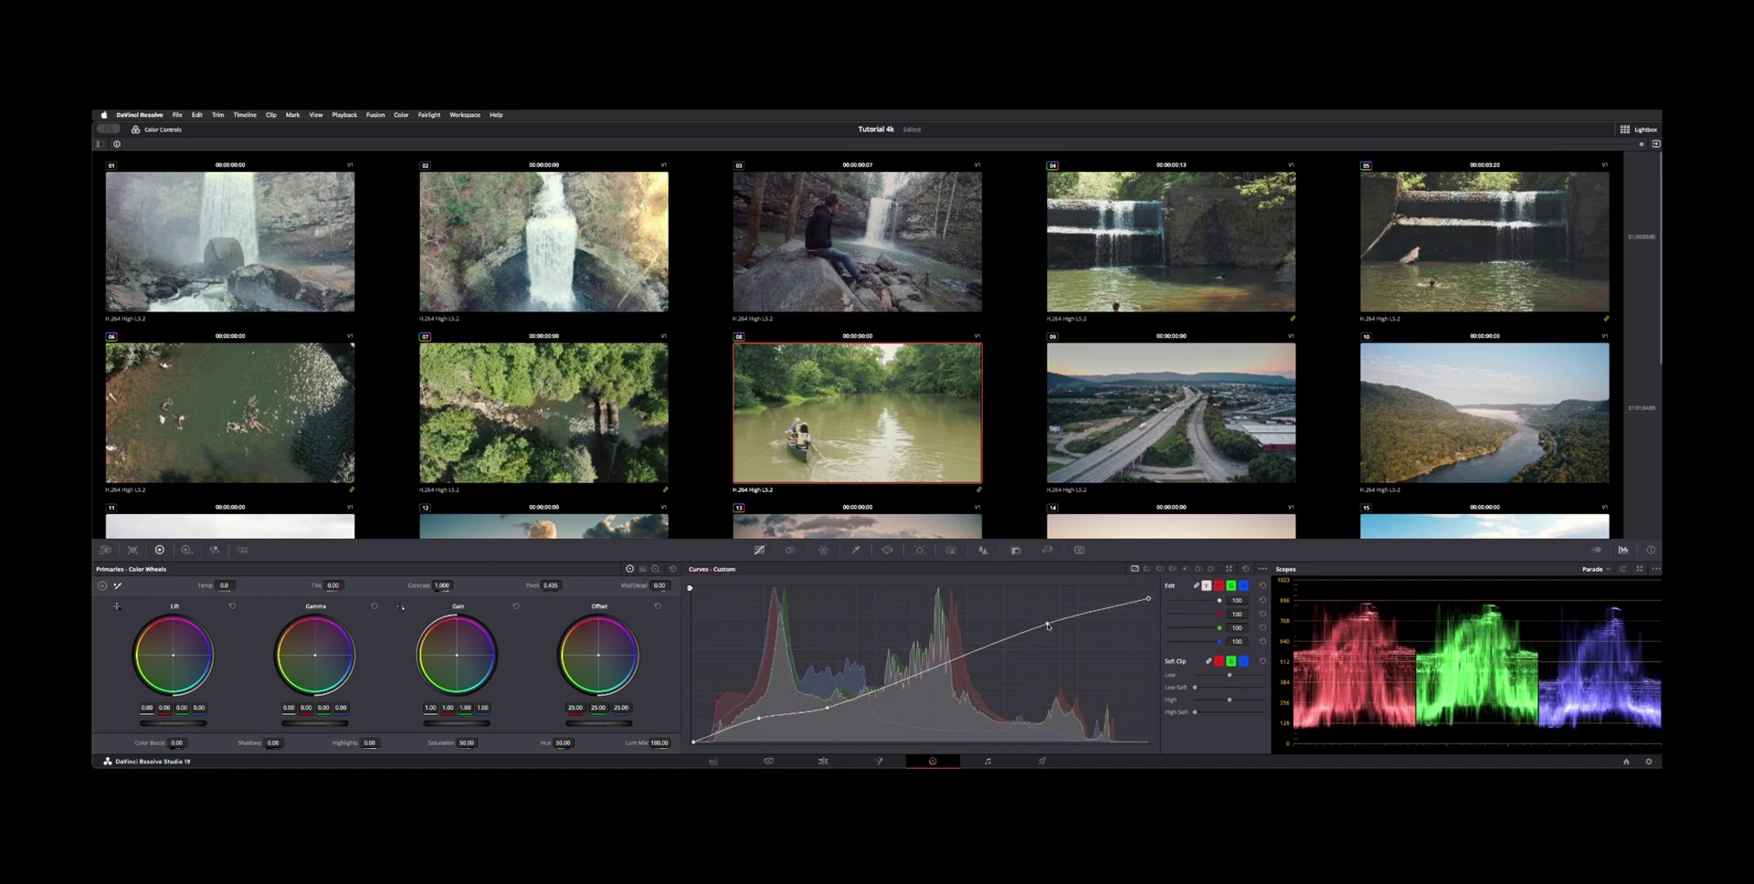
mouse_move(1048, 626)
left_mouse_down()
mouse_move(1029, 654)
mouse_move(1029, 632)
left_mouse_up()
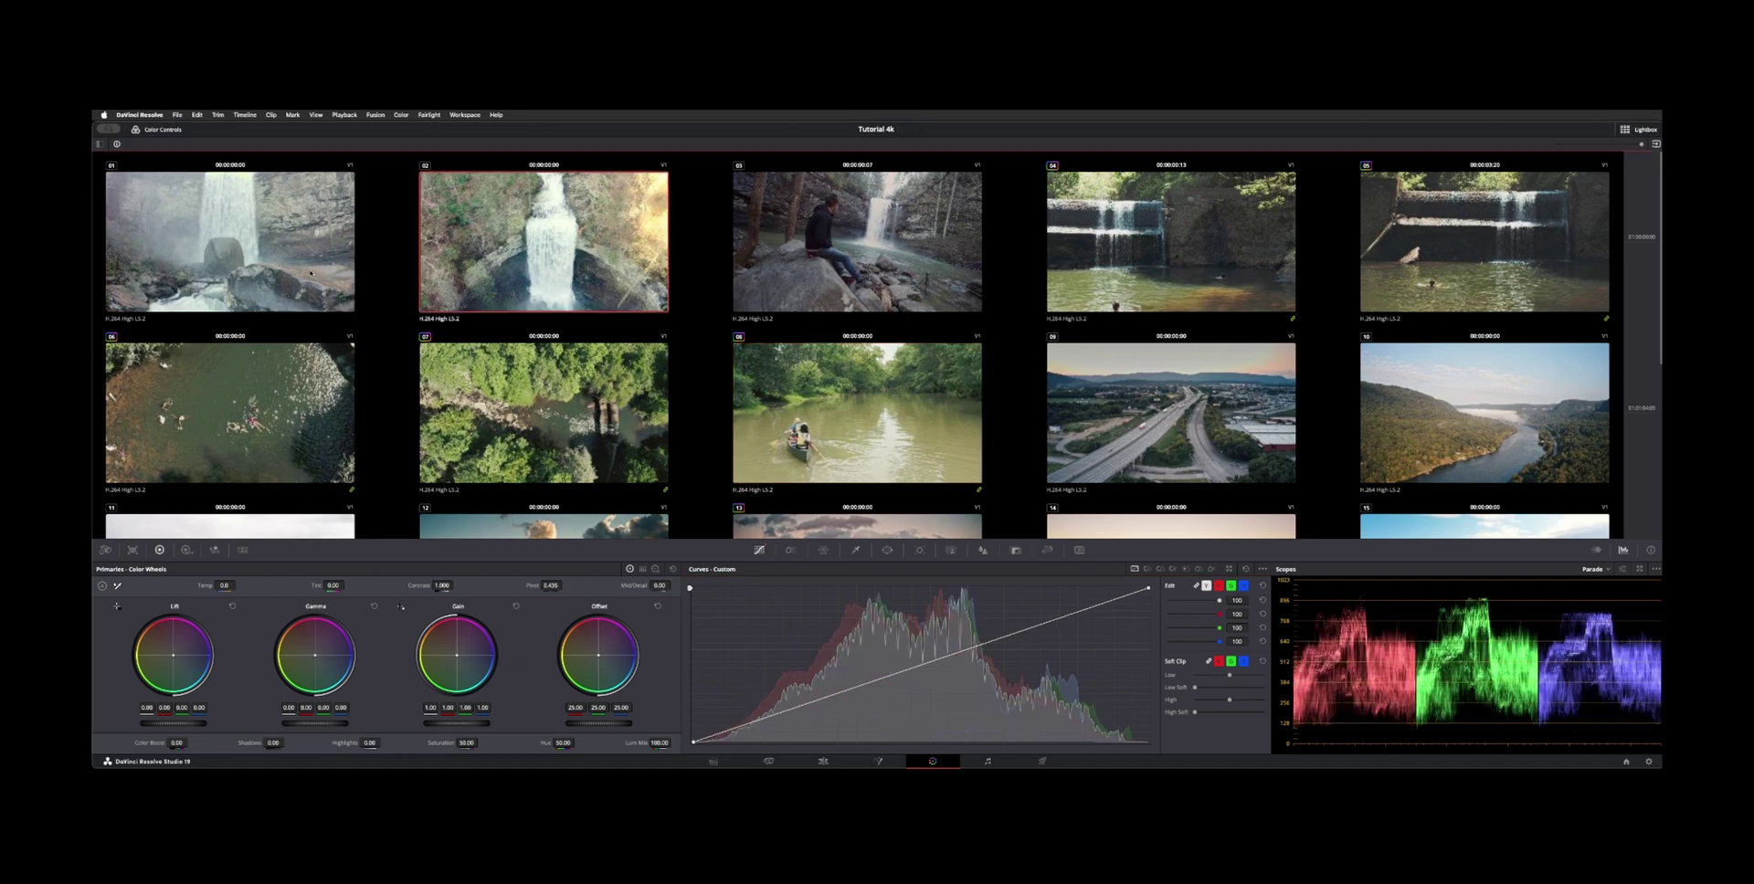
Compare waterfall clips 01 and 02, then raise clip 01's contrast to 1.264.
left_click(227, 239)
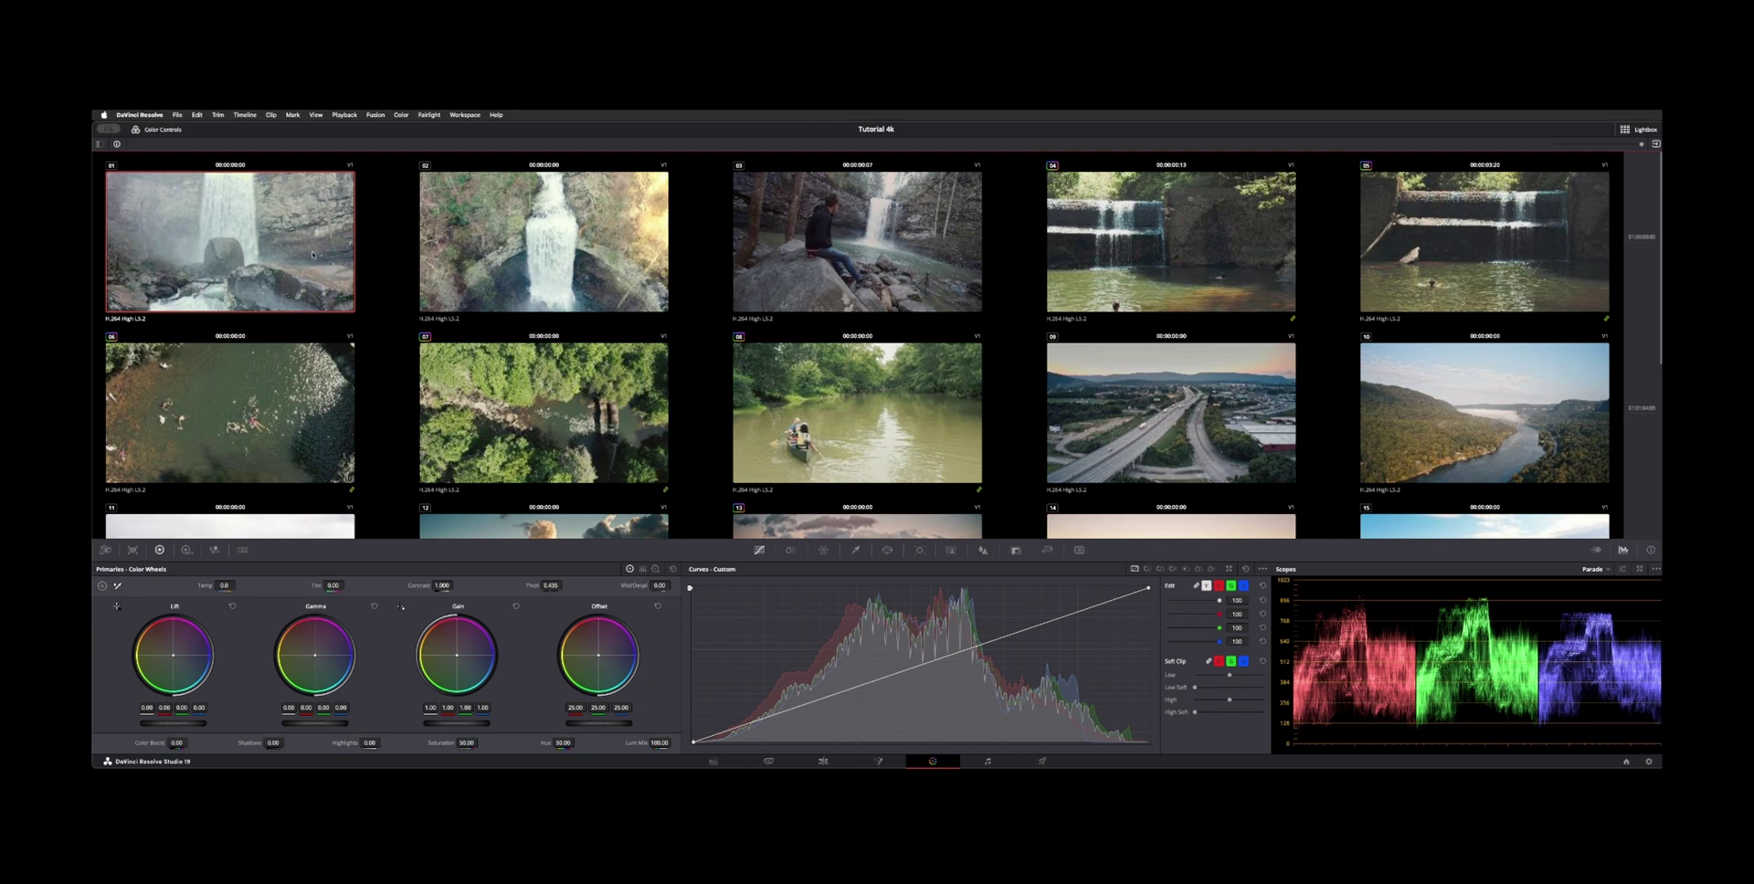
left_click(606, 289)
left_click(290, 253)
left_click_drag(441, 586, 442, 586)
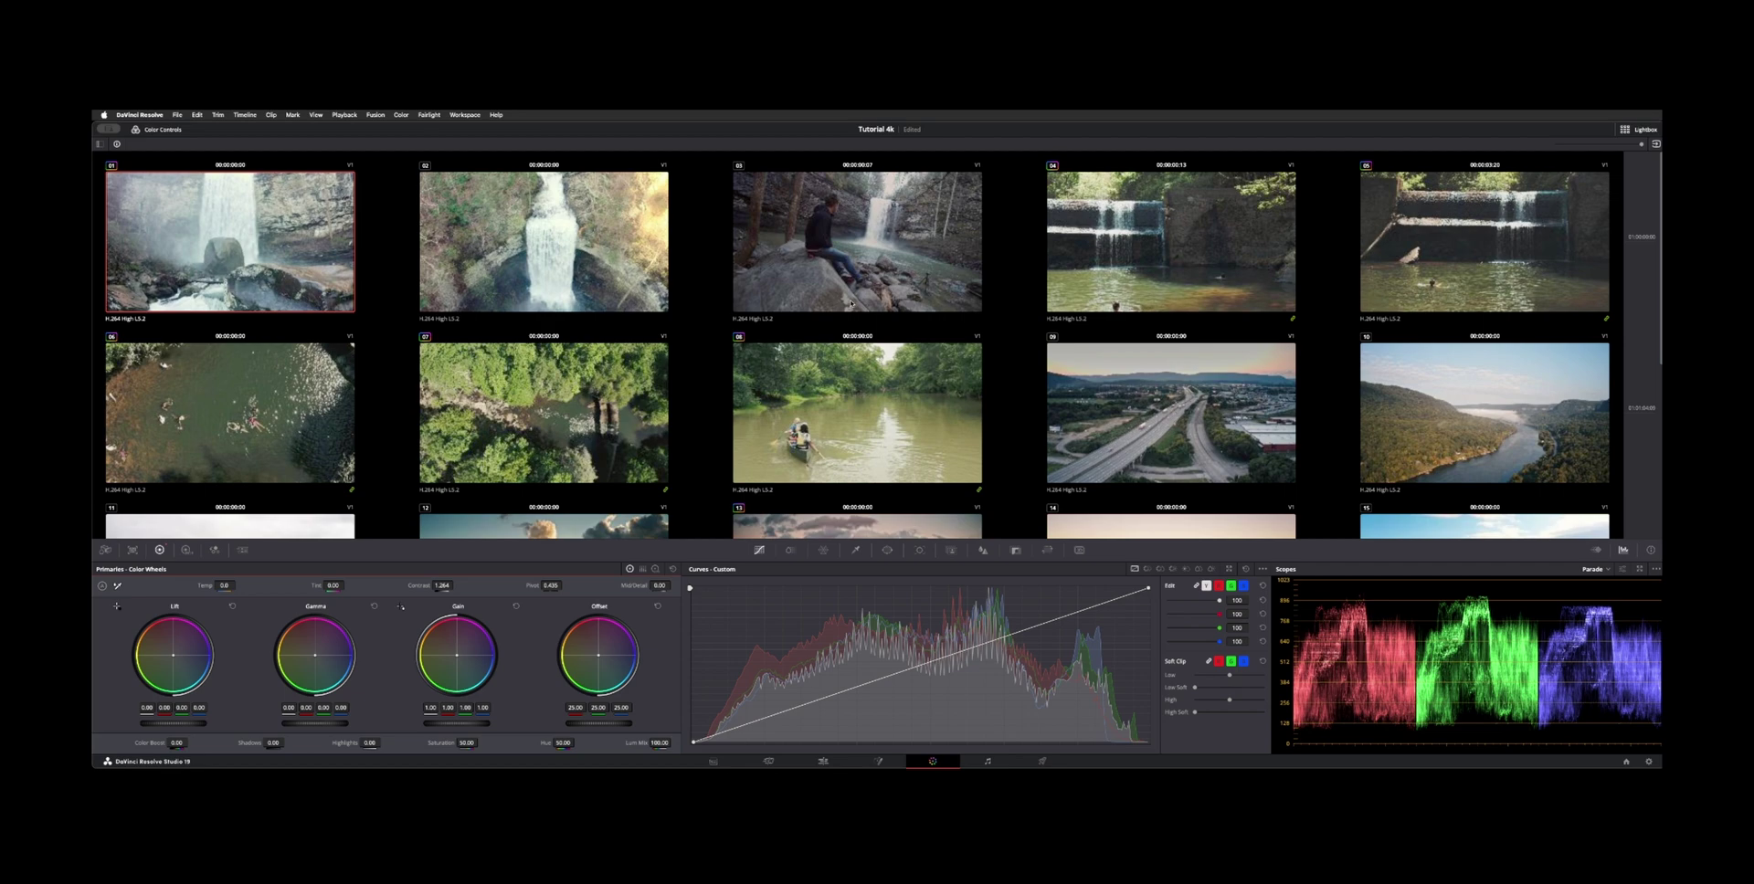
scroll(850, 303, "down", 5)
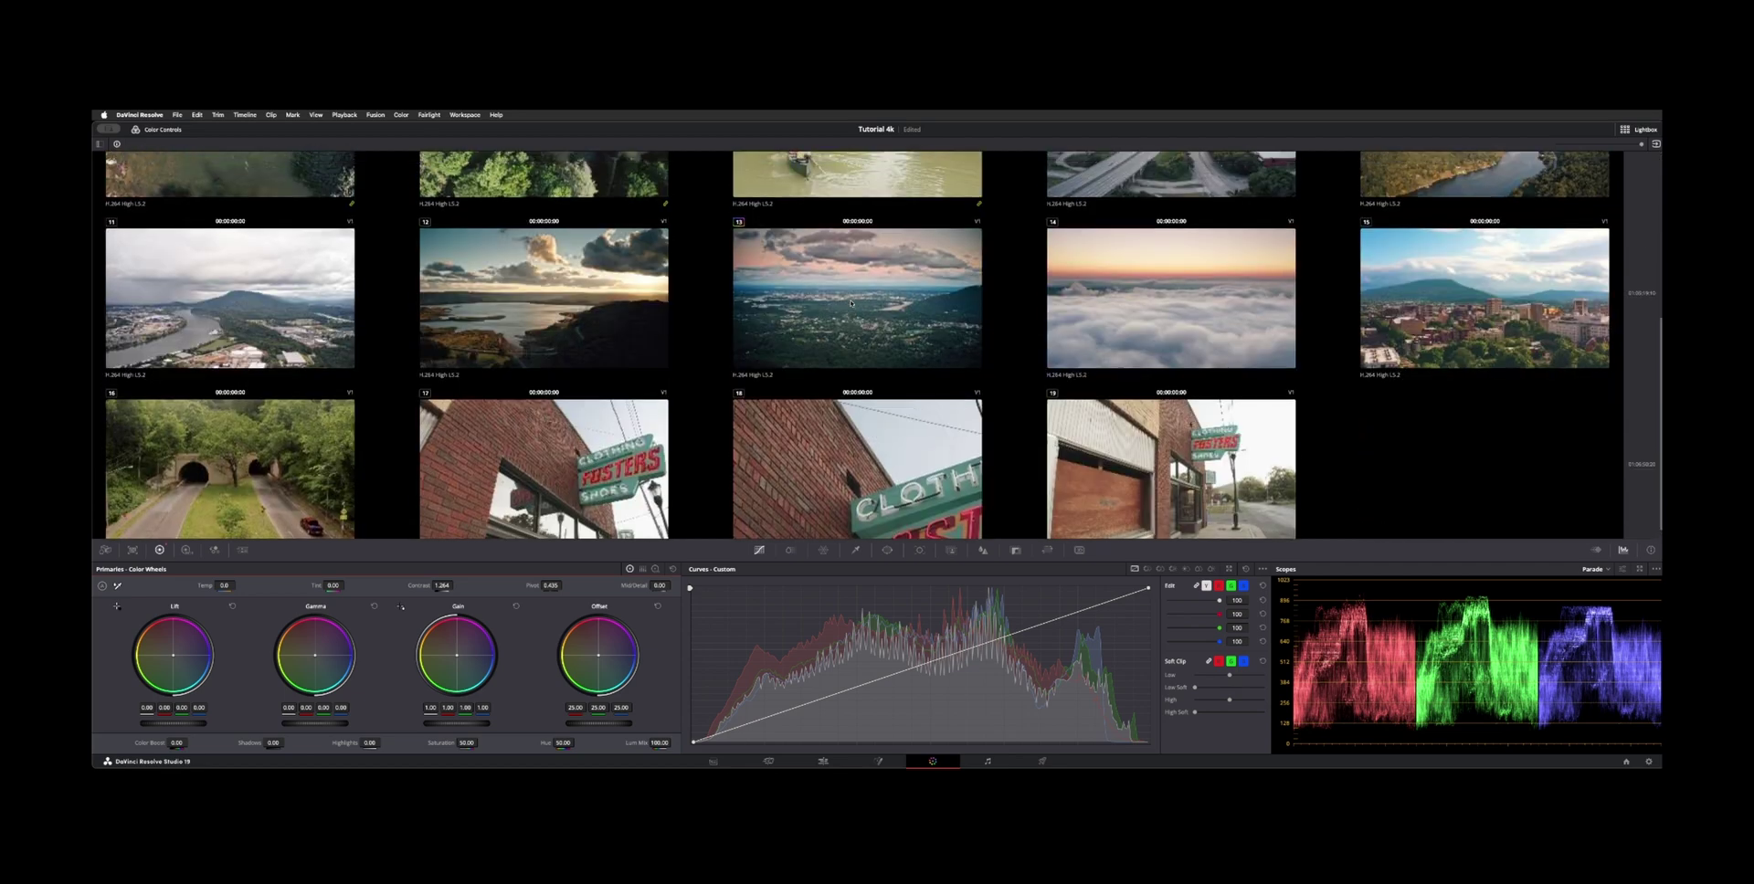
scroll(851, 303, "up", 4)
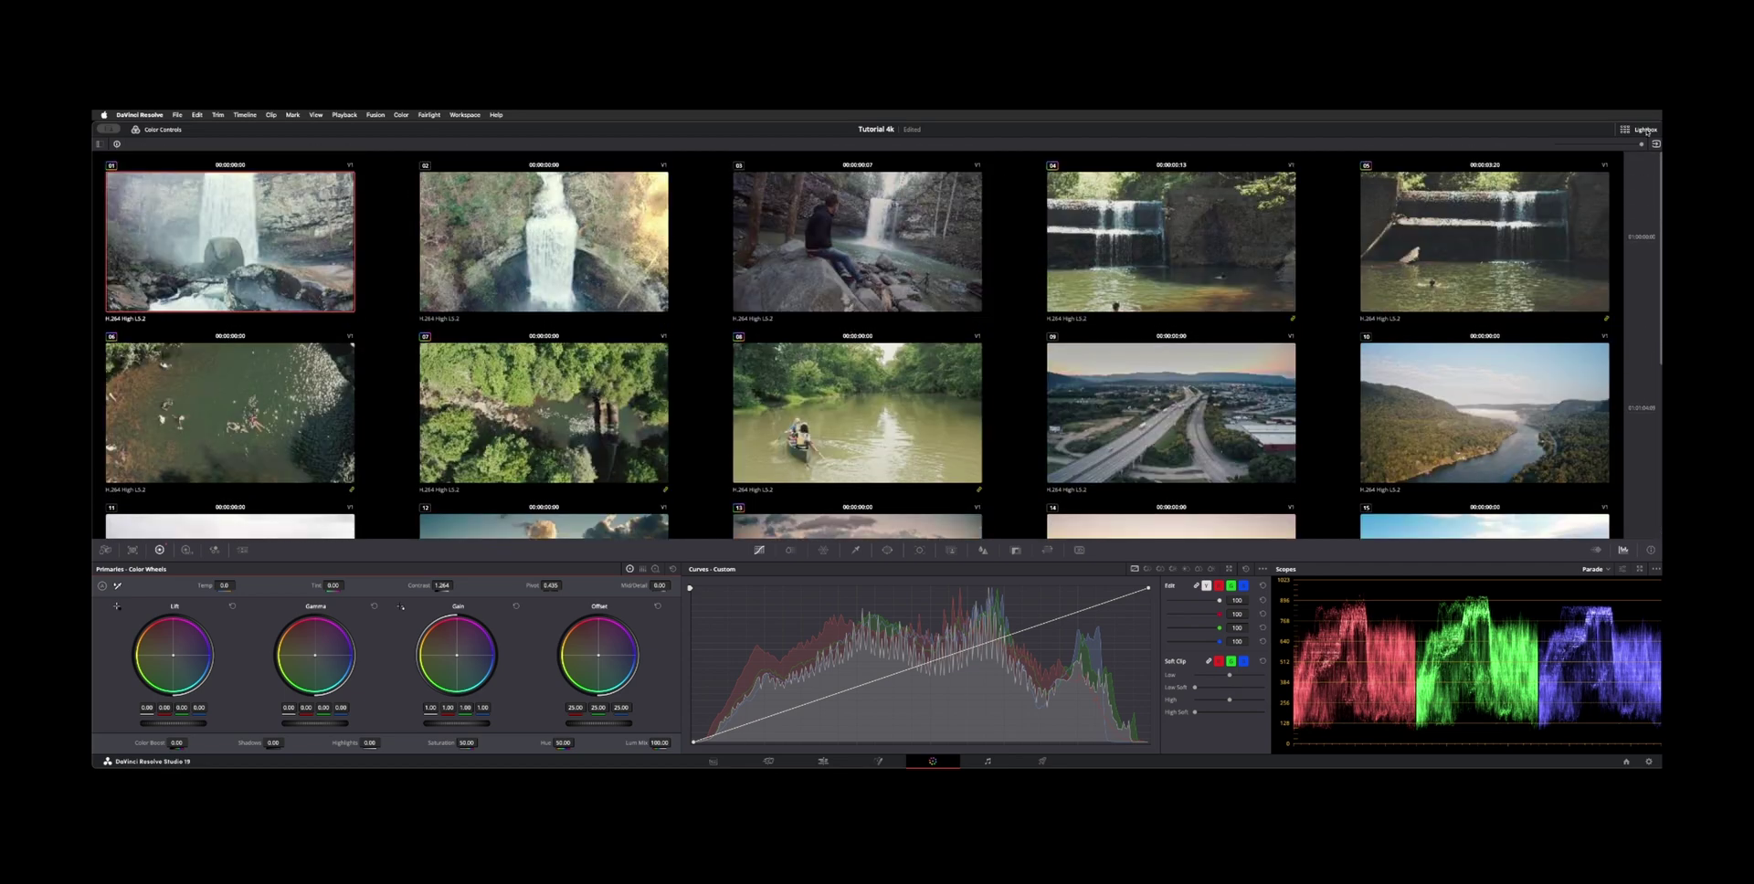
left_click(1646, 129)
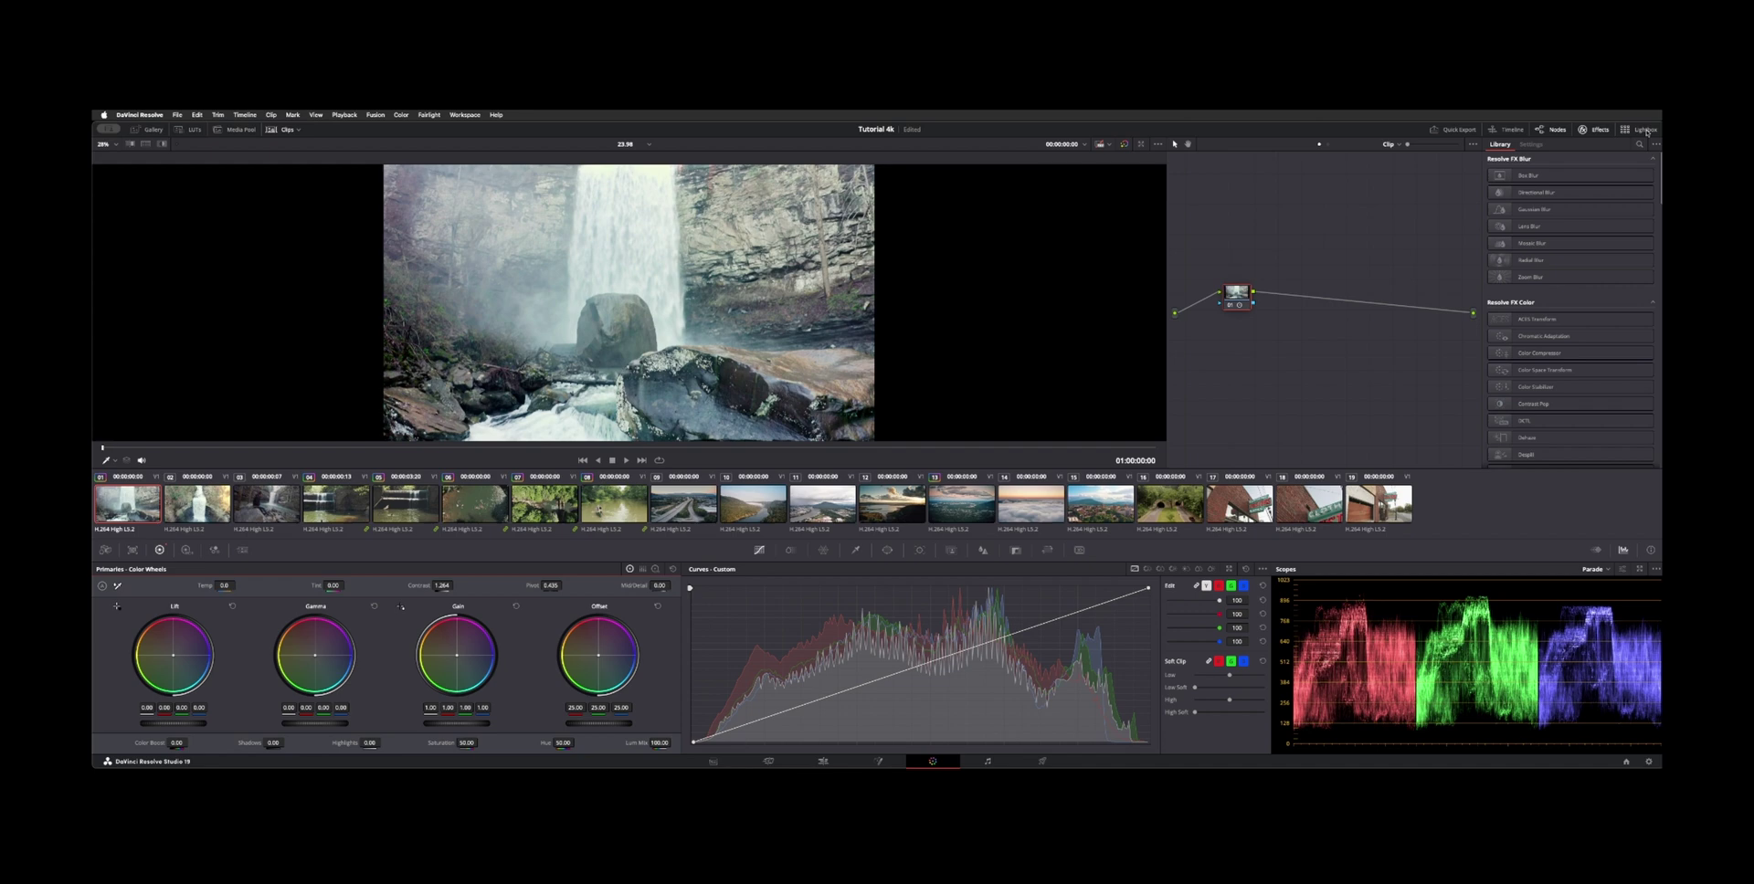
key("super+alt+l")
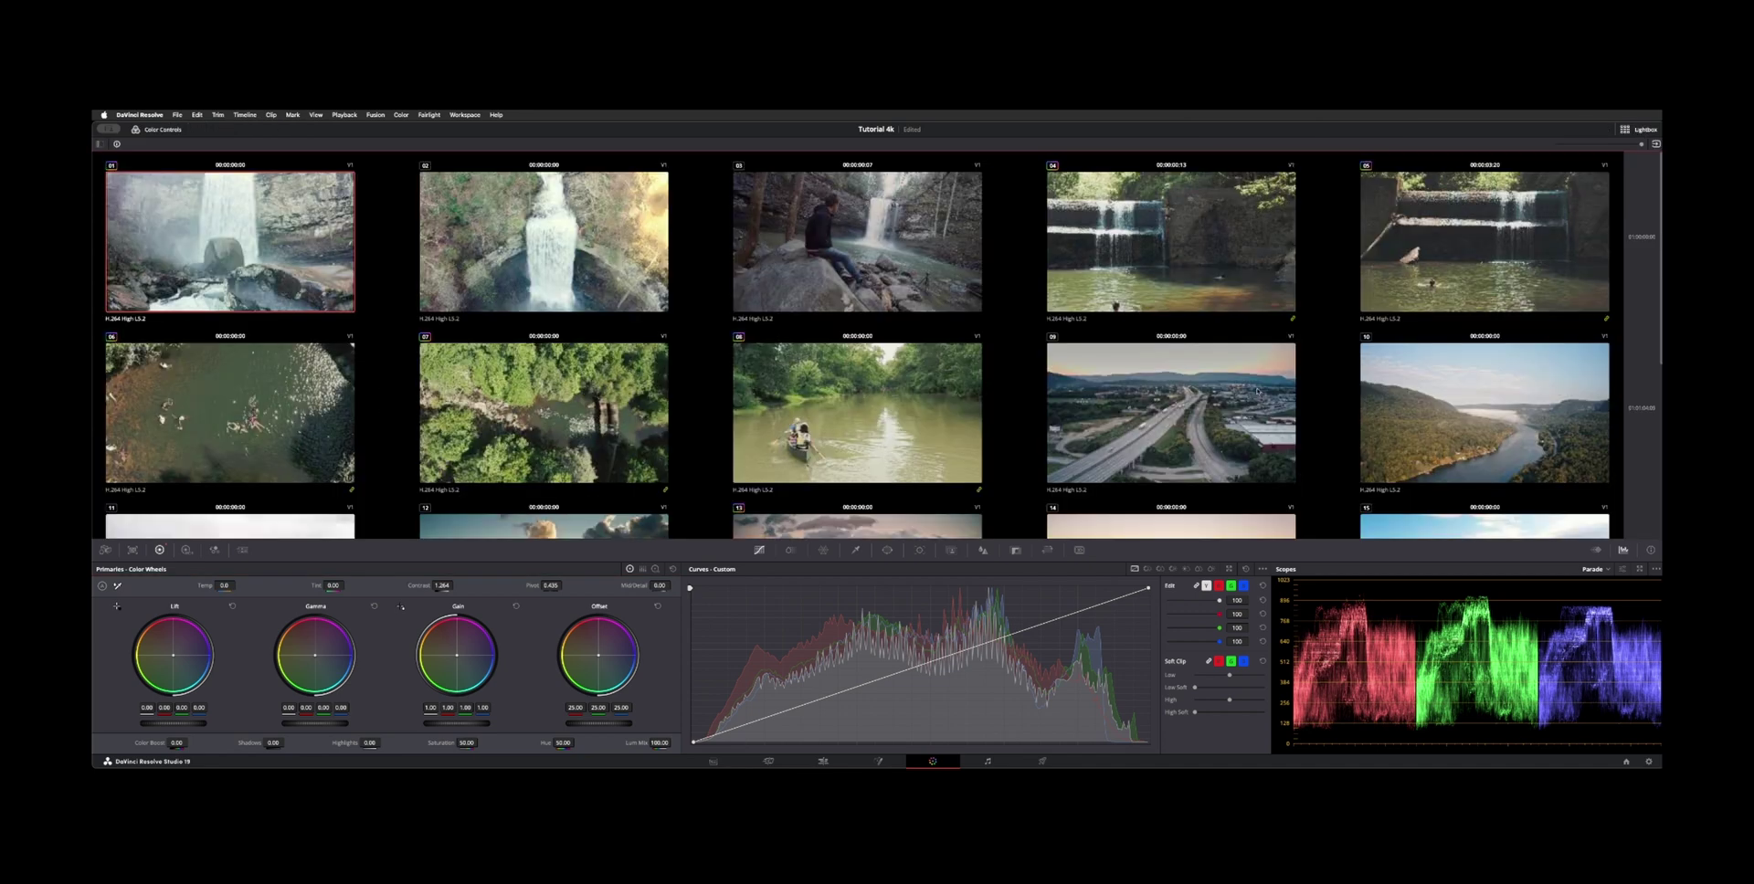